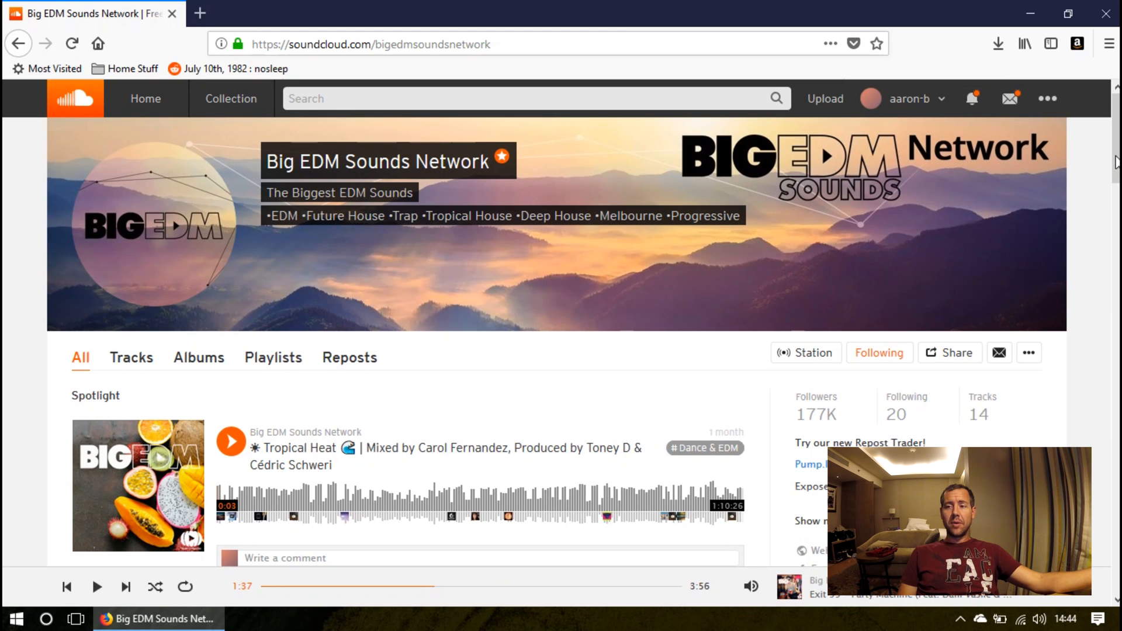
# Browse the Big EDM Sounds Network tracks and briefly preview "Exit 59 - Party Machine", pausing playback again
pyautogui.scroll(-3, 538, 315)
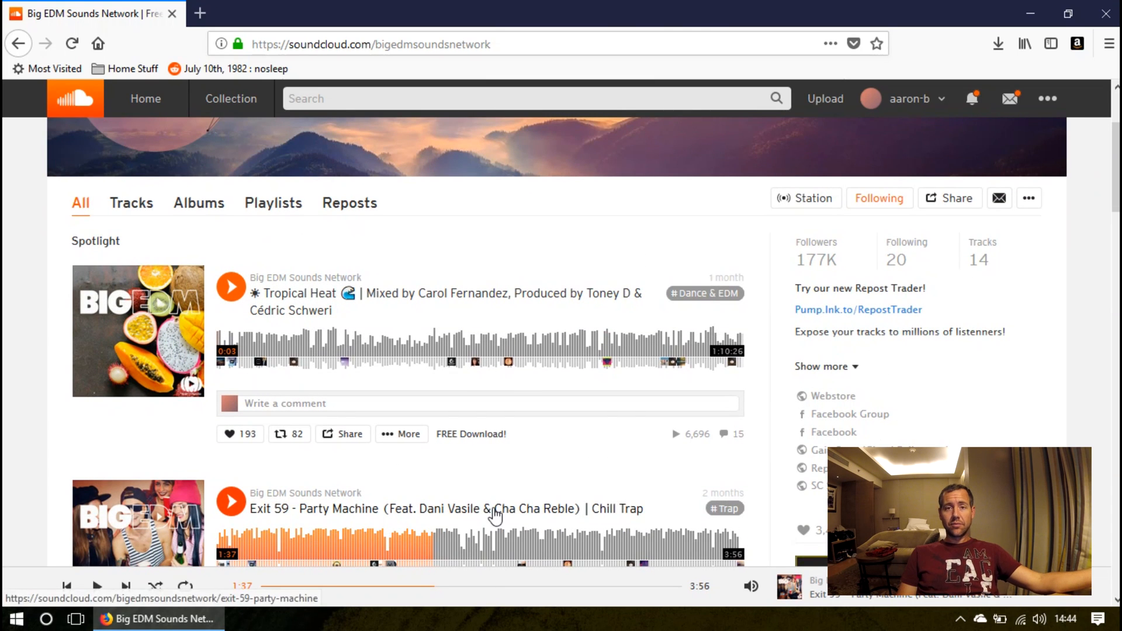
pyautogui.scroll(-2, 532, 472)
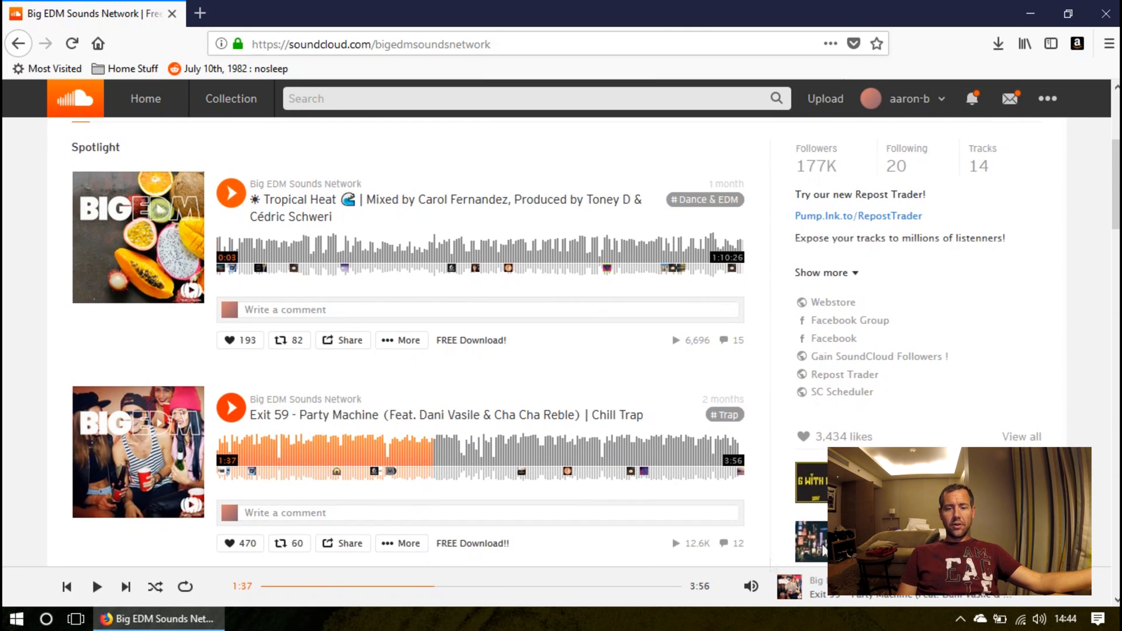
pyautogui.scroll(-2, 526, 526)
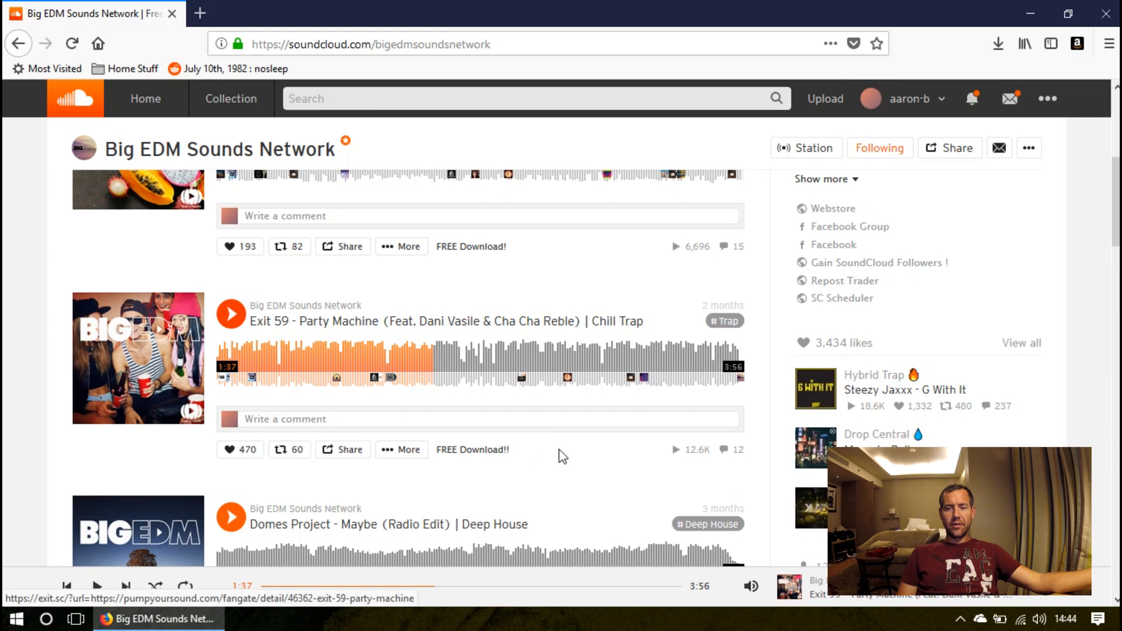
pyautogui.scroll(-2, 561, 456)
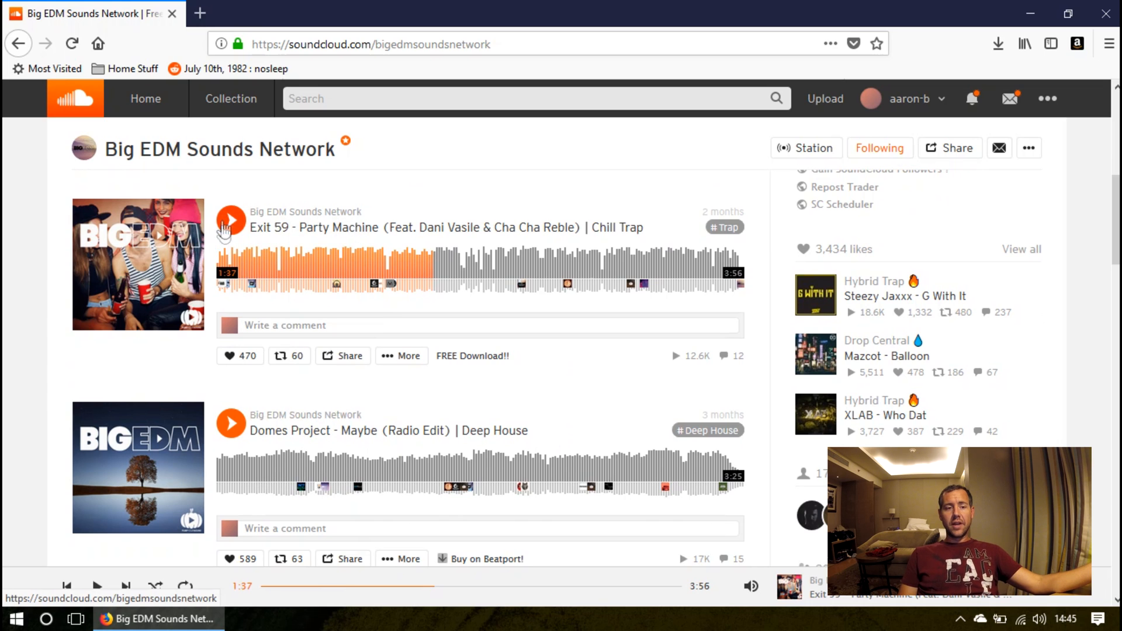
pyautogui.click(230, 220)
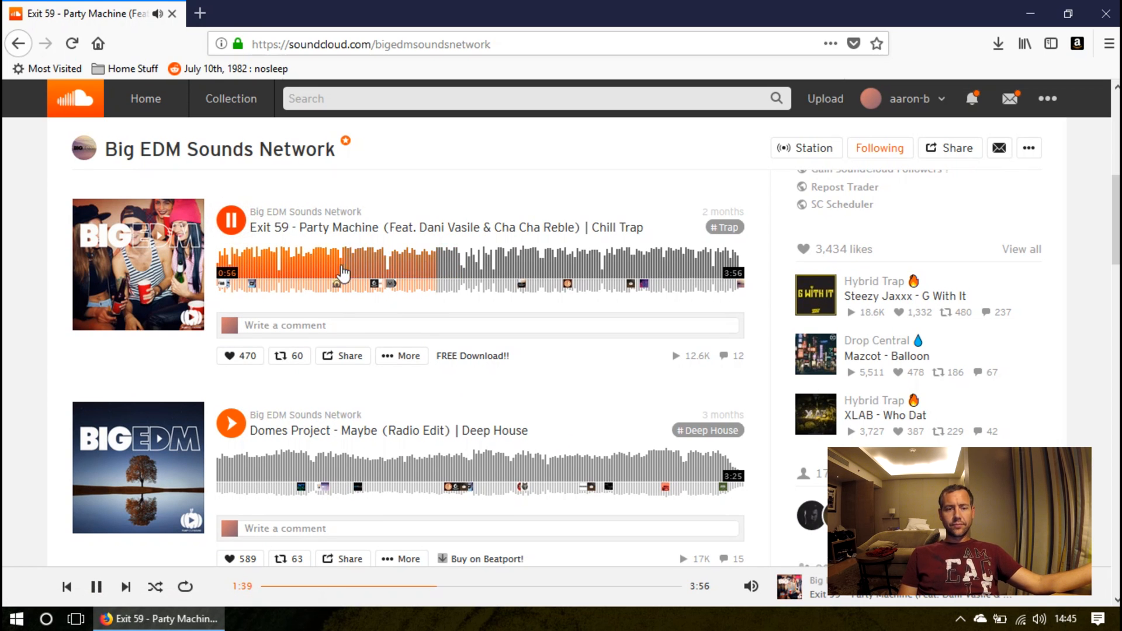
pyautogui.click(232, 220)
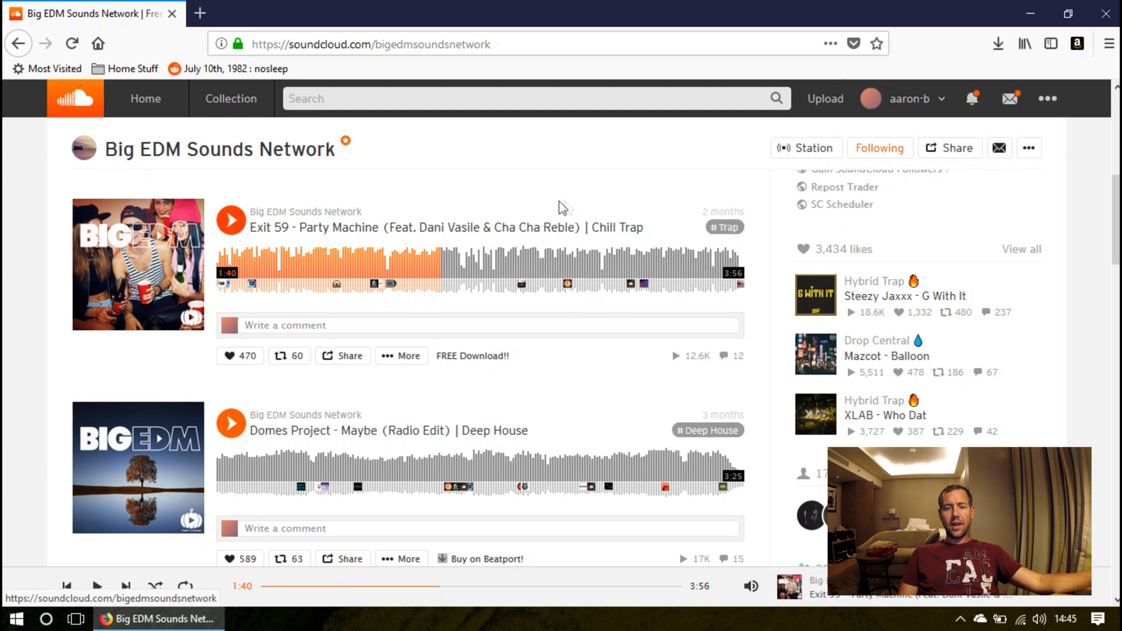
# Open the free download page for "Exit 59 - Party Machine" and authorize pumpyoursound to access the signed-in SoundCloud account
pyautogui.click(461, 357)
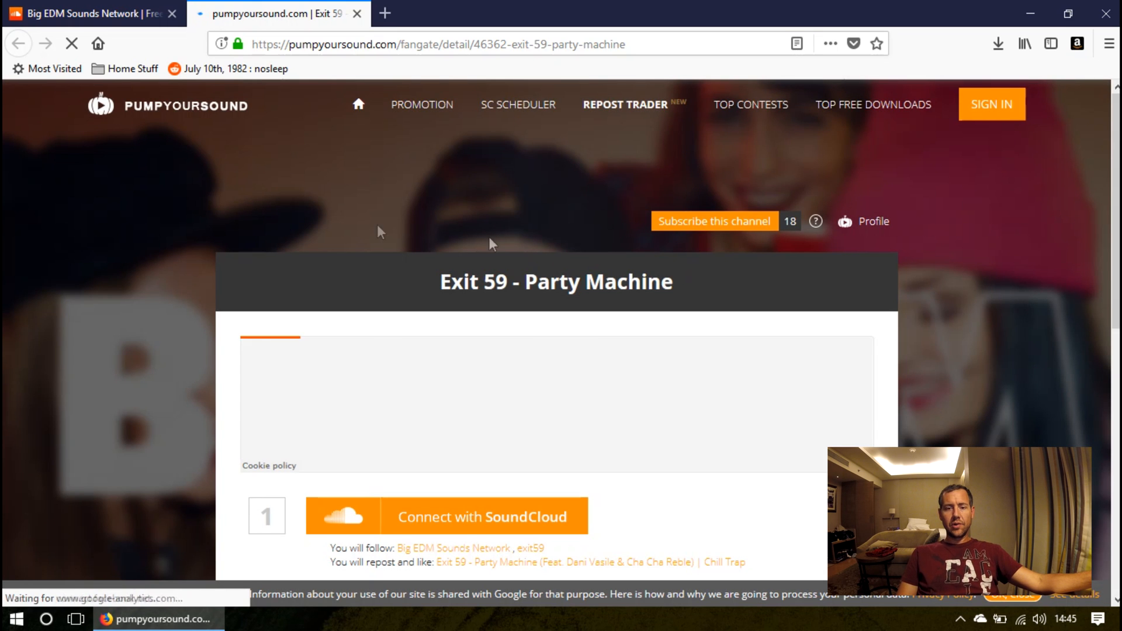
pyautogui.scroll(-2, 678, 494)
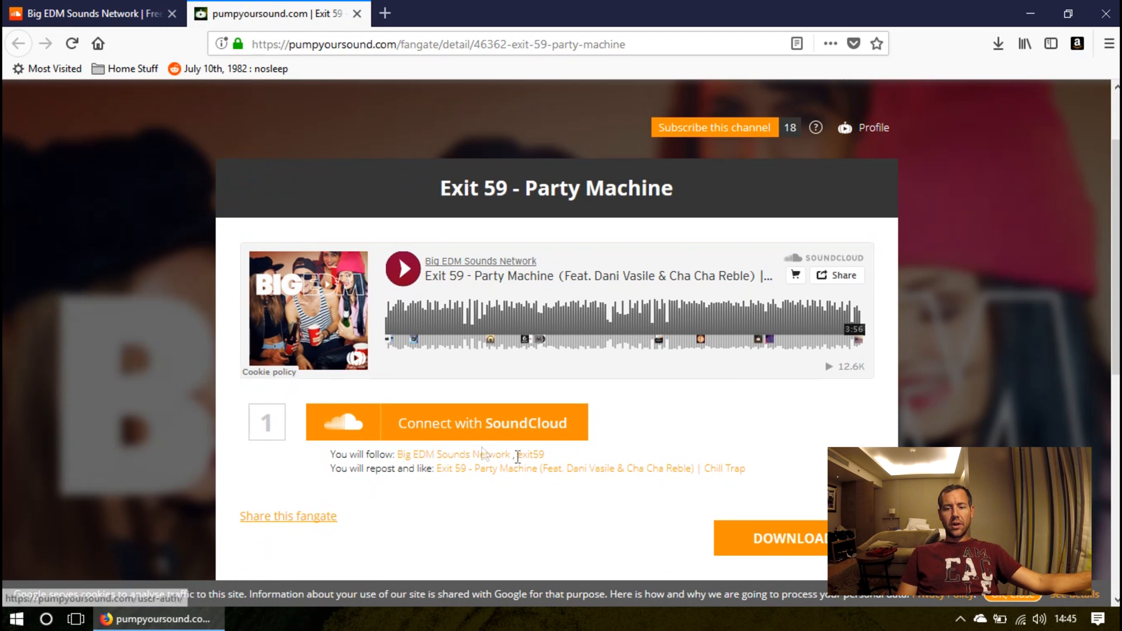
pyautogui.click(438, 425)
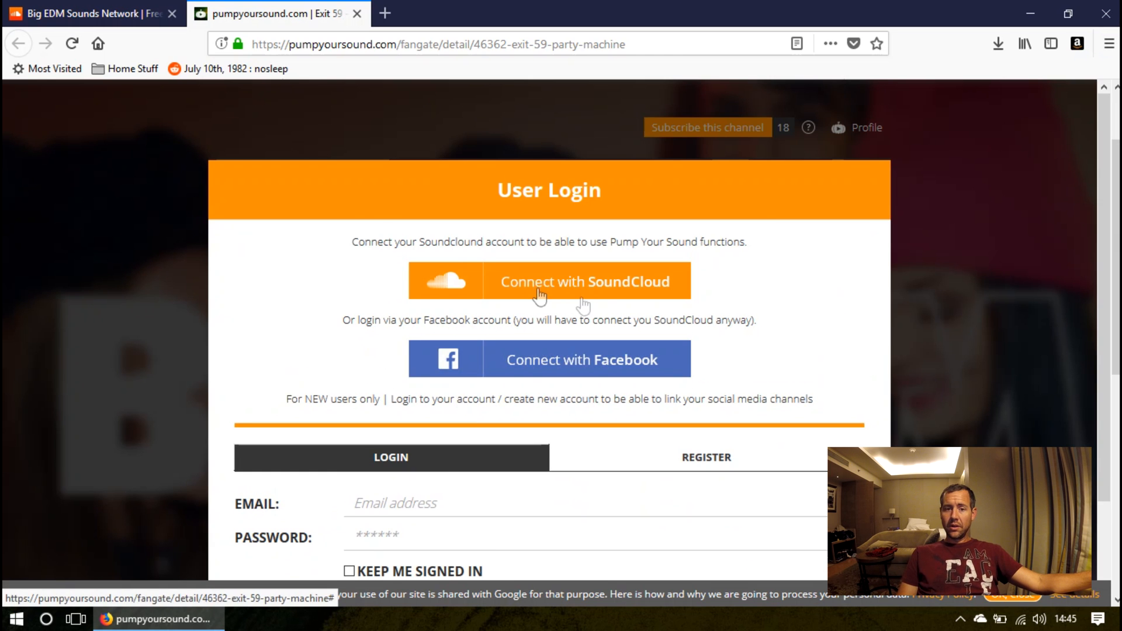
pyautogui.scroll(-2, 818, 289)
pyautogui.click(557, 176)
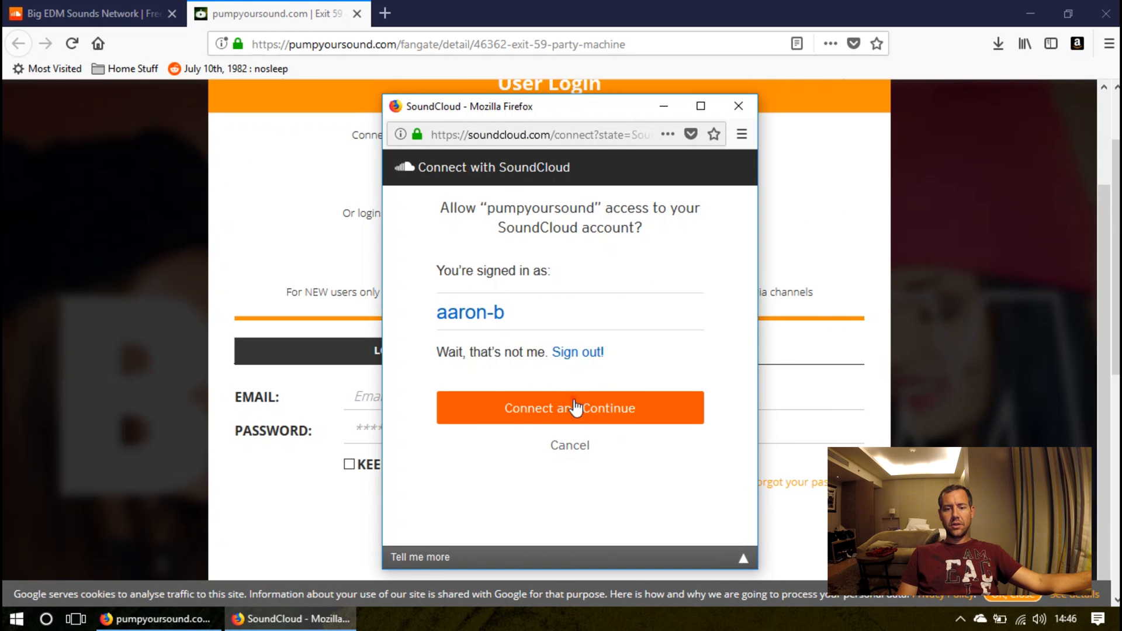
pyautogui.click(575, 407)
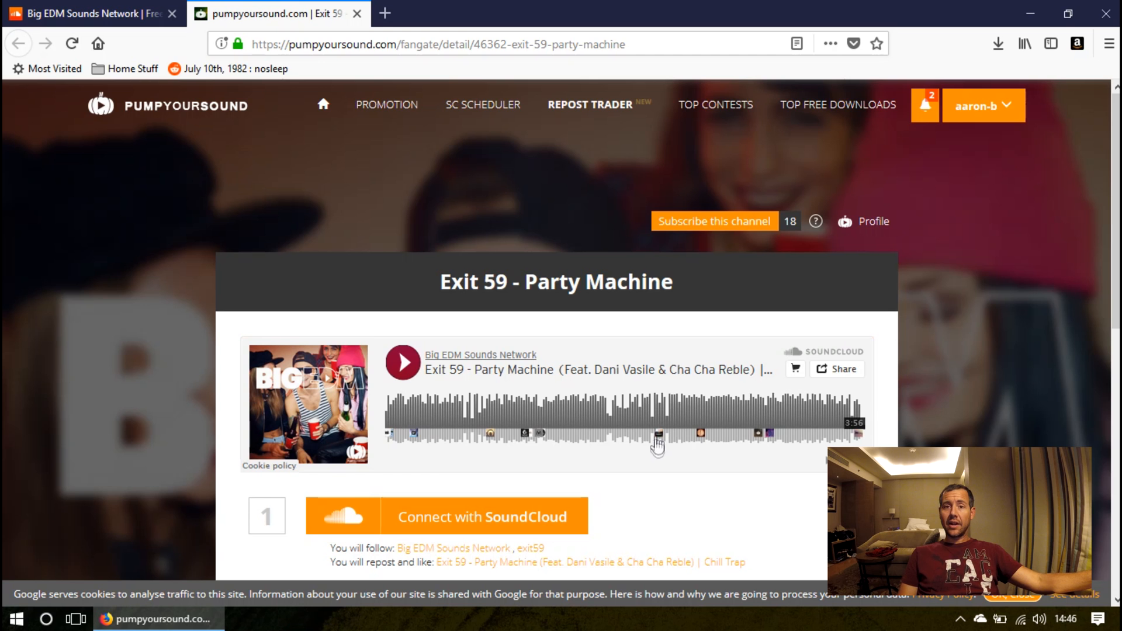
# Try to download "Exit 59 - Party Machine" directly from the fangate page
pyautogui.scroll(-3, 675, 409)
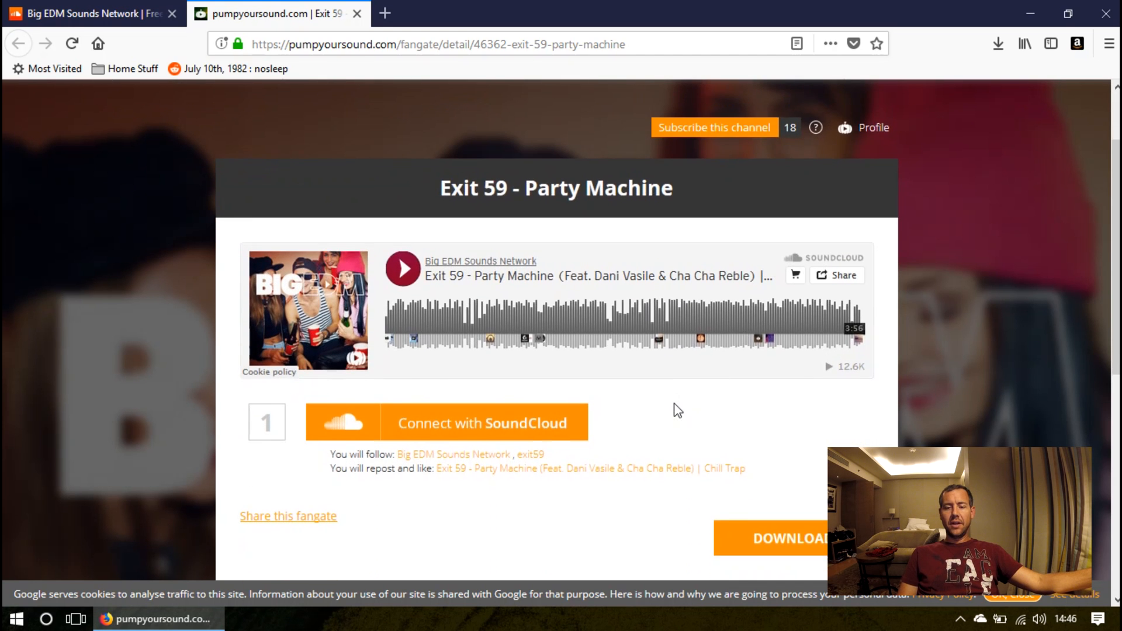
pyautogui.scroll(-3, 250, 506)
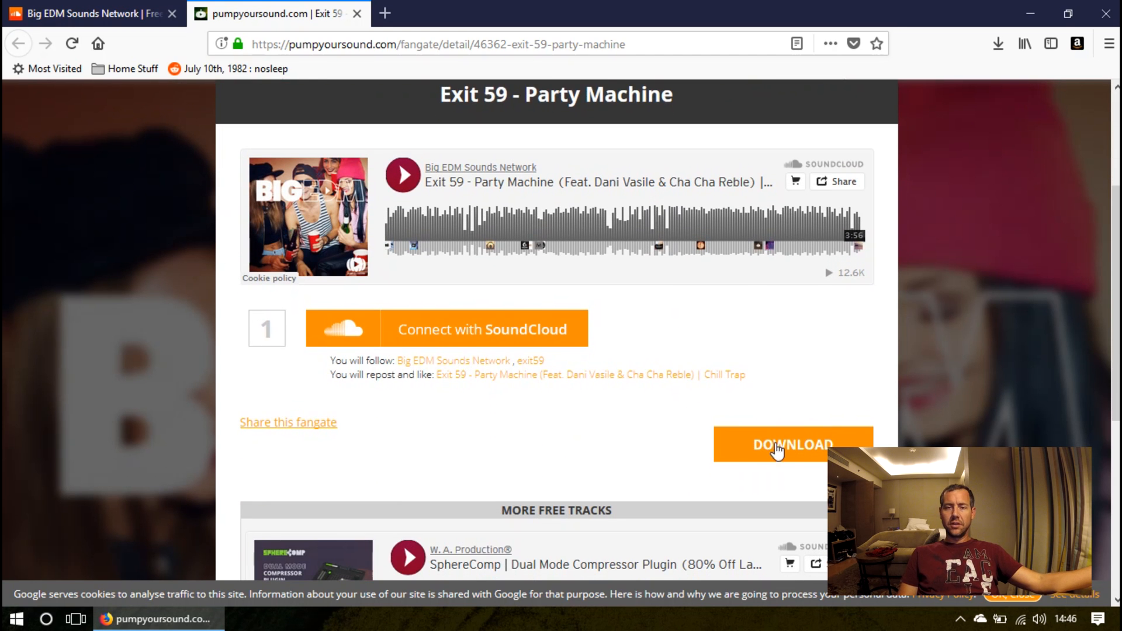
pyautogui.click(799, 459)
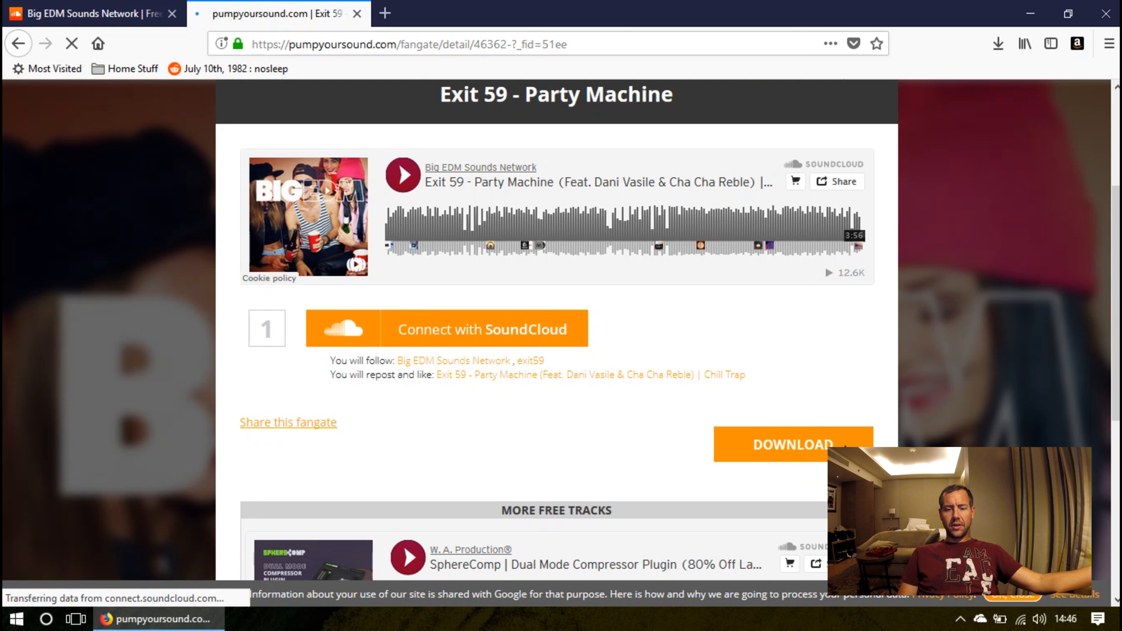
# Complete the fangate's SoundCloud connection requirement for following, reposting and liking, and proceed to the track's download
pyautogui.scroll(-2, 656, 354)
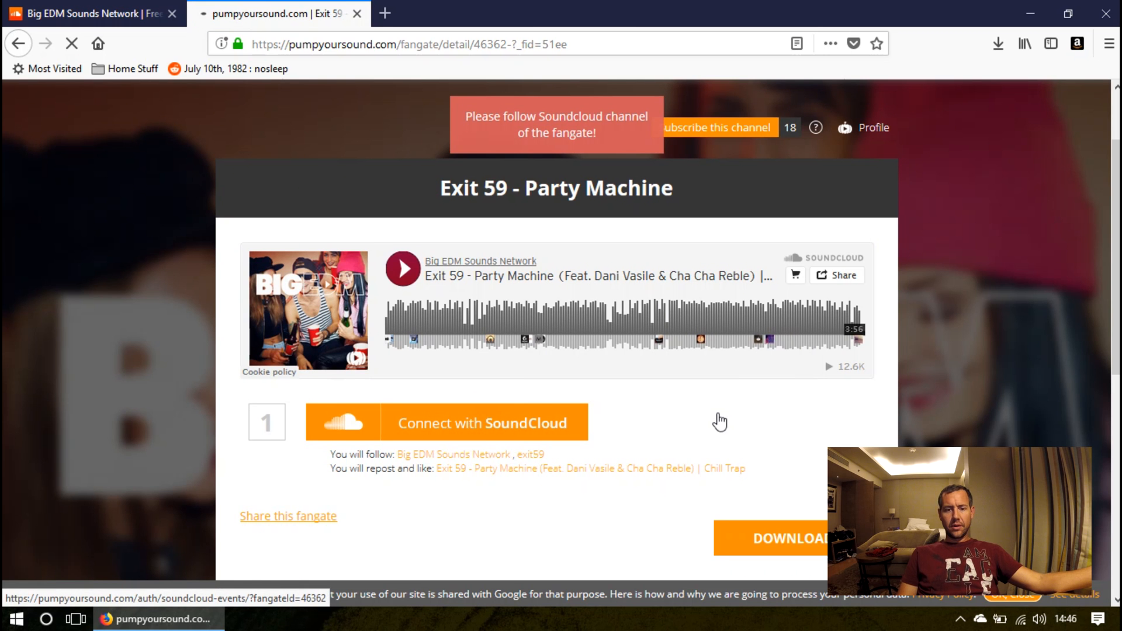
pyautogui.click(491, 436)
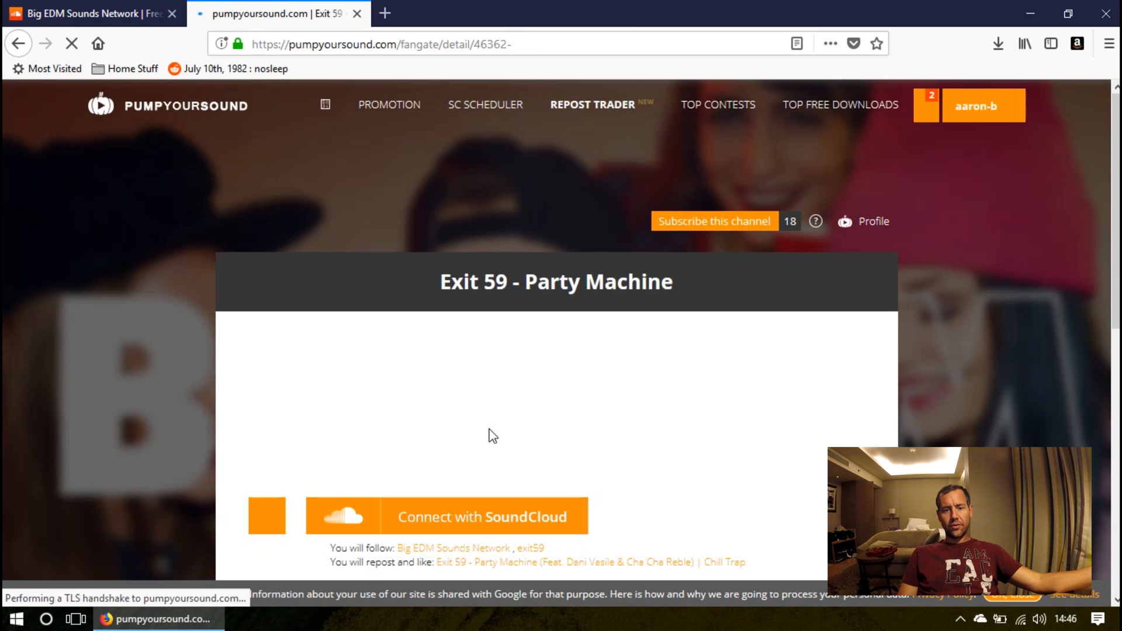
pyautogui.scroll(-3, 489, 432)
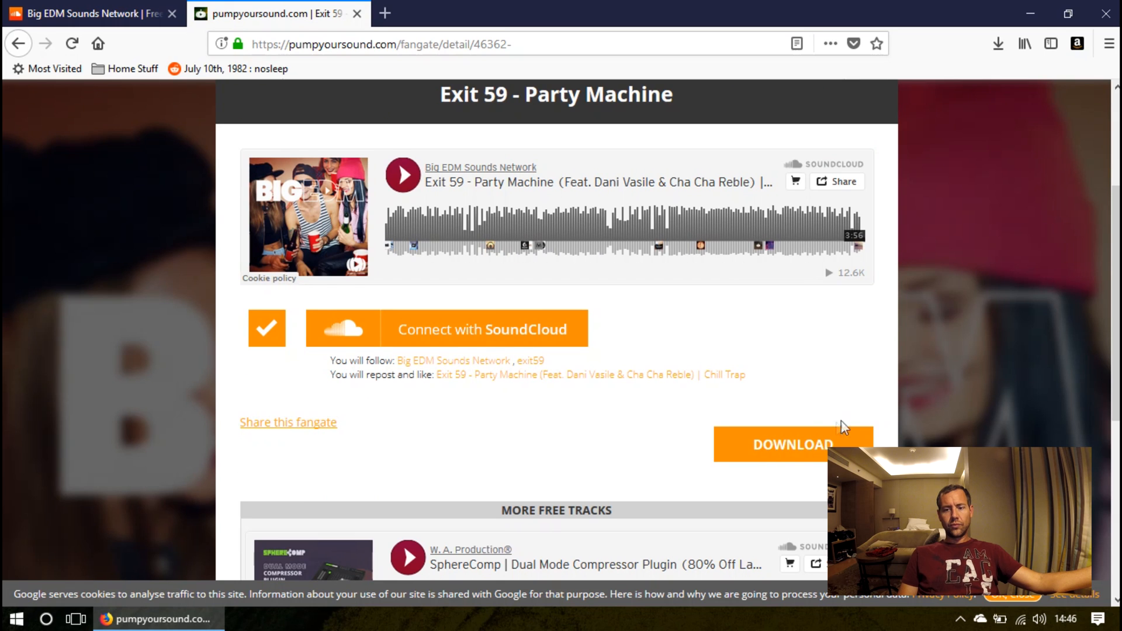
pyautogui.click(770, 447)
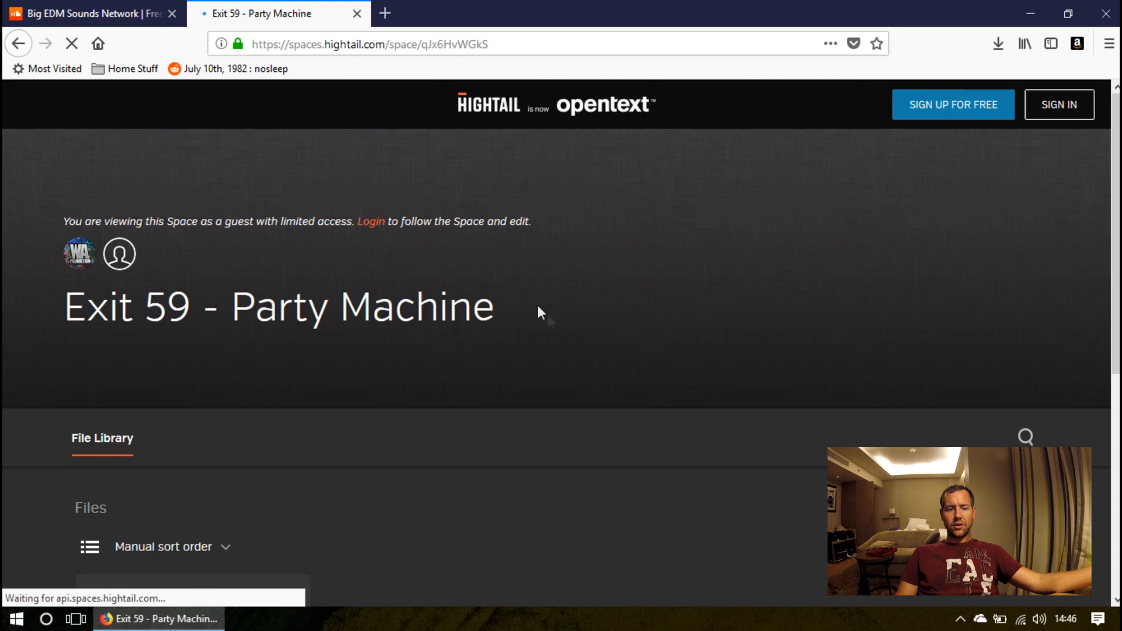
# Download the Hightail space's files and save them as Exit_59_Party_Machine.zip
pyautogui.scroll(-2, 609, 438)
pyautogui.scroll(-3, 570, 447)
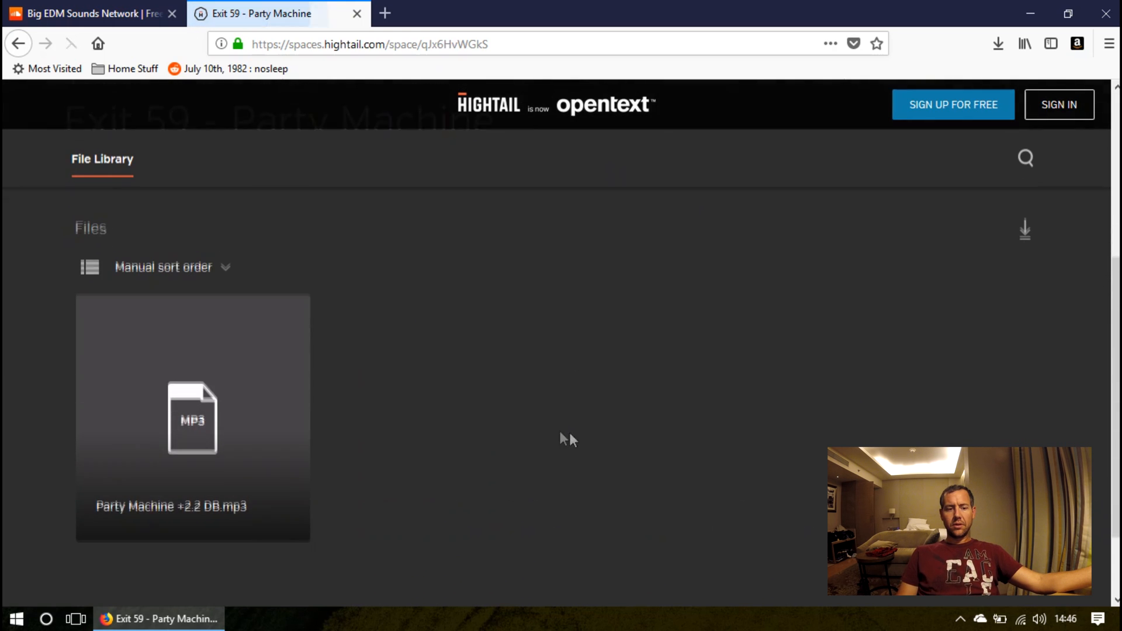
pyautogui.scroll(2, 818, 351)
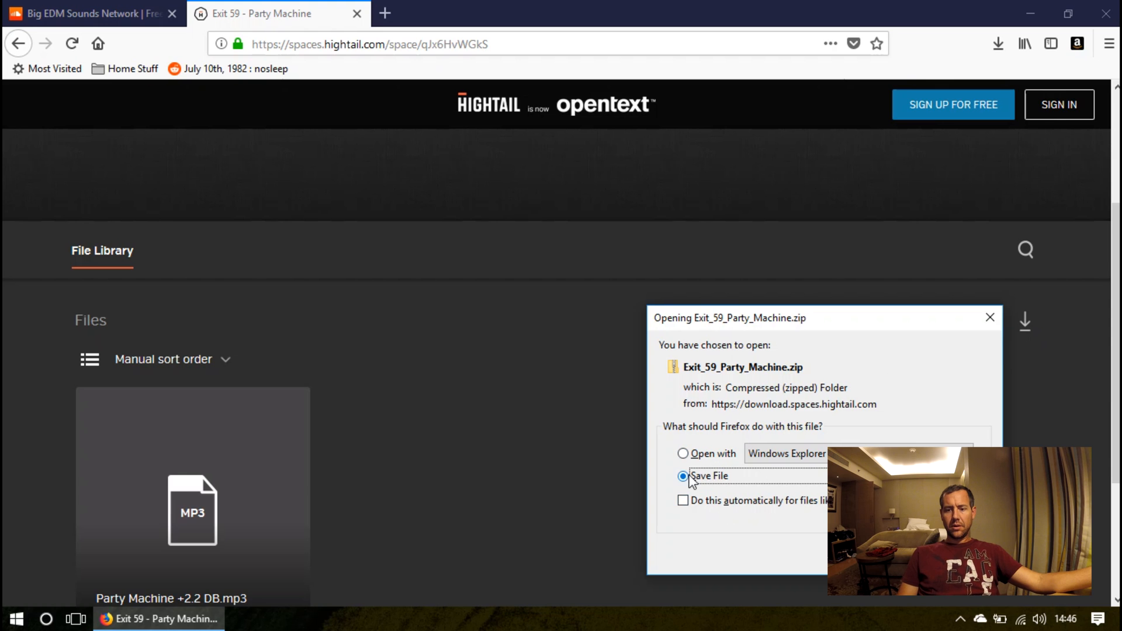
pyautogui.press('Return')
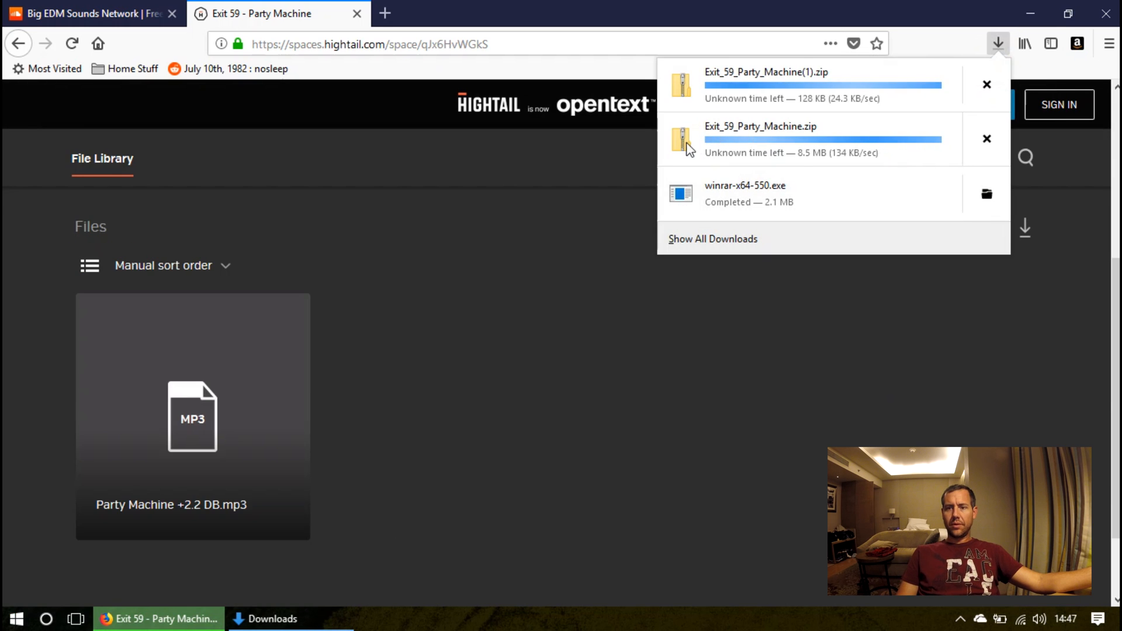
# Open the downloaded Exit_59_Party_Machine.zip with WinZip Universal
pyautogui.click(689, 147)
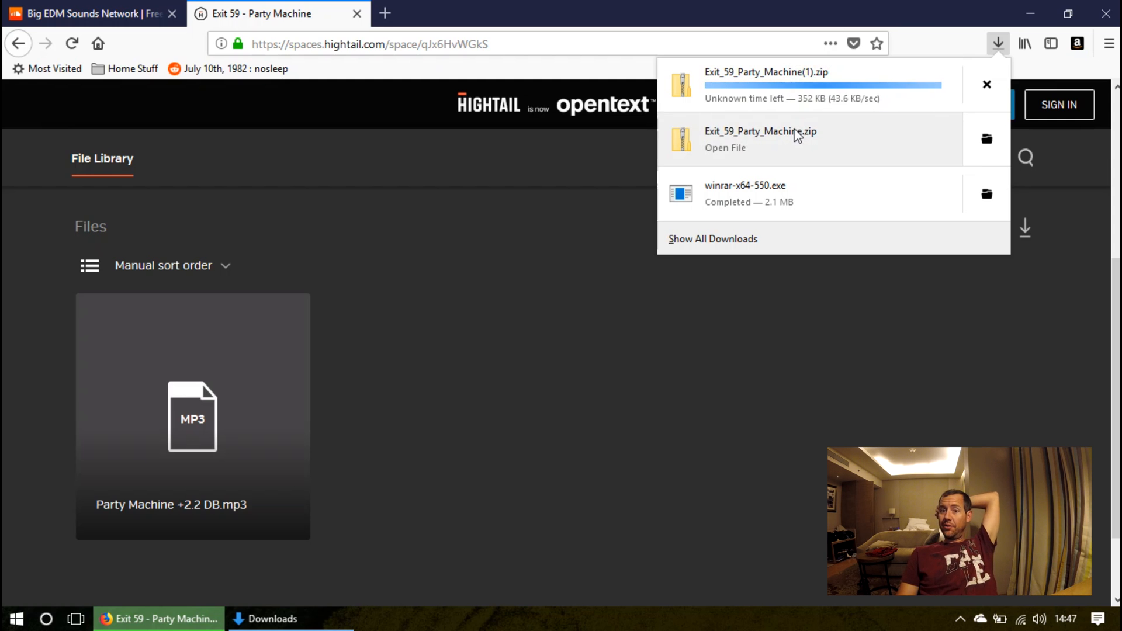
pyautogui.click(794, 134)
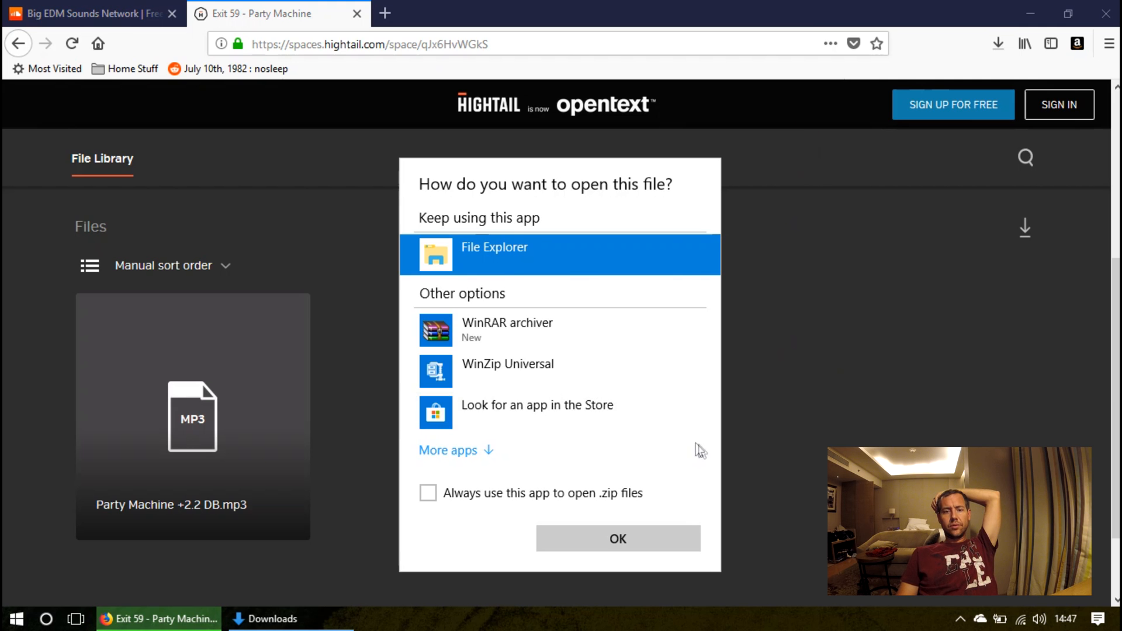
pyautogui.click(440, 371)
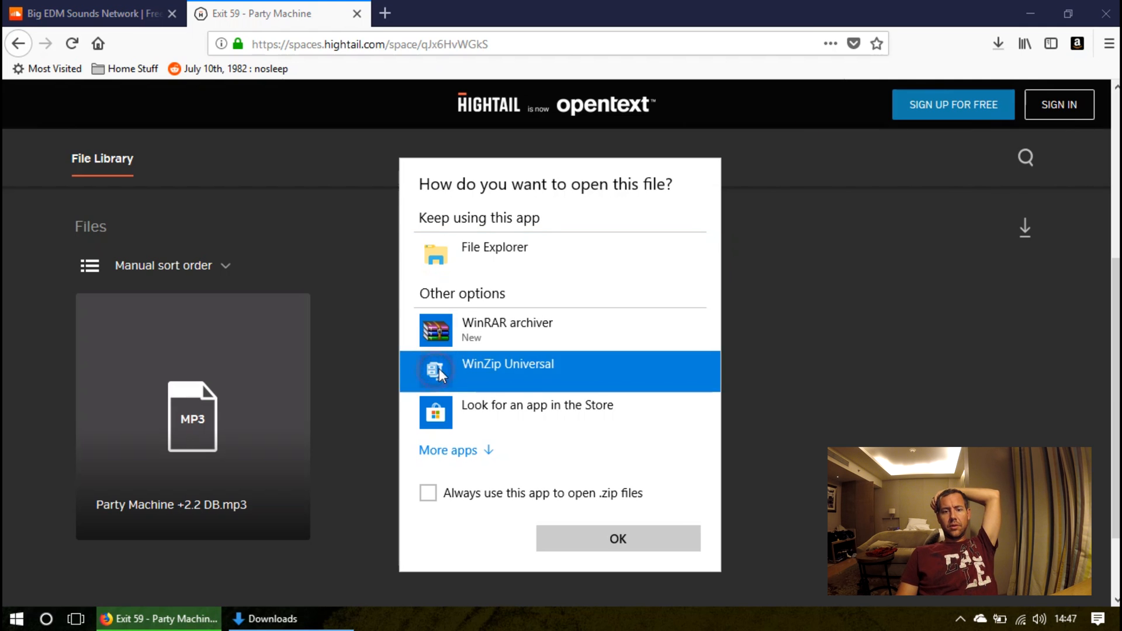
pyautogui.click(440, 371)
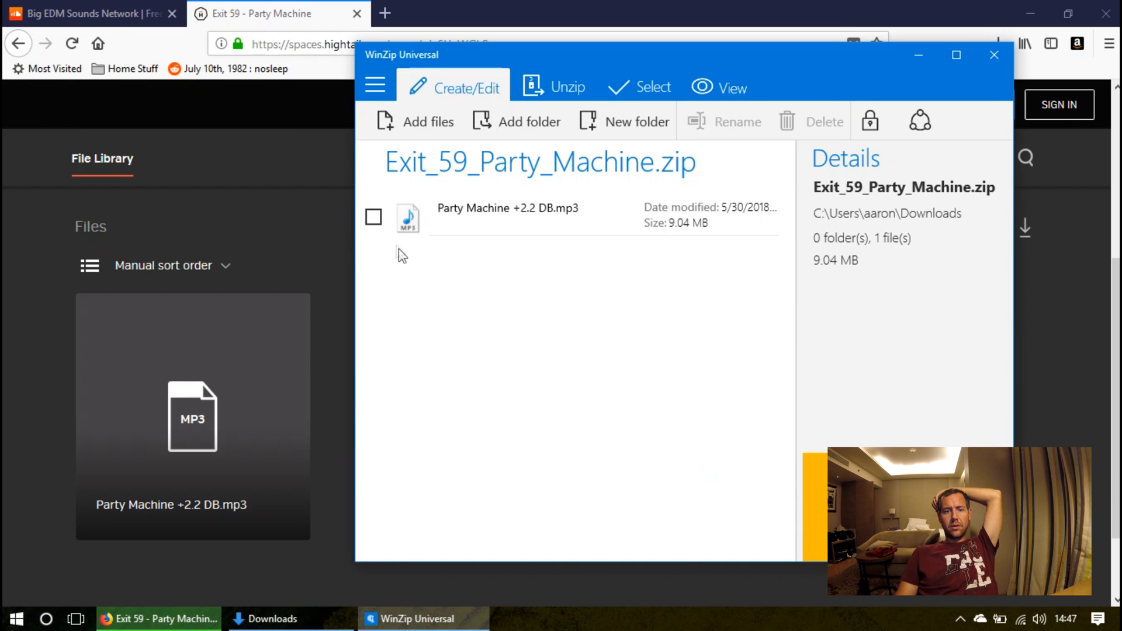
# Select Party Machine +2.2 DB.mp3 in the archive, and open the drone videos folder from the desktop beside the WinZip window
pyautogui.click(374, 218)
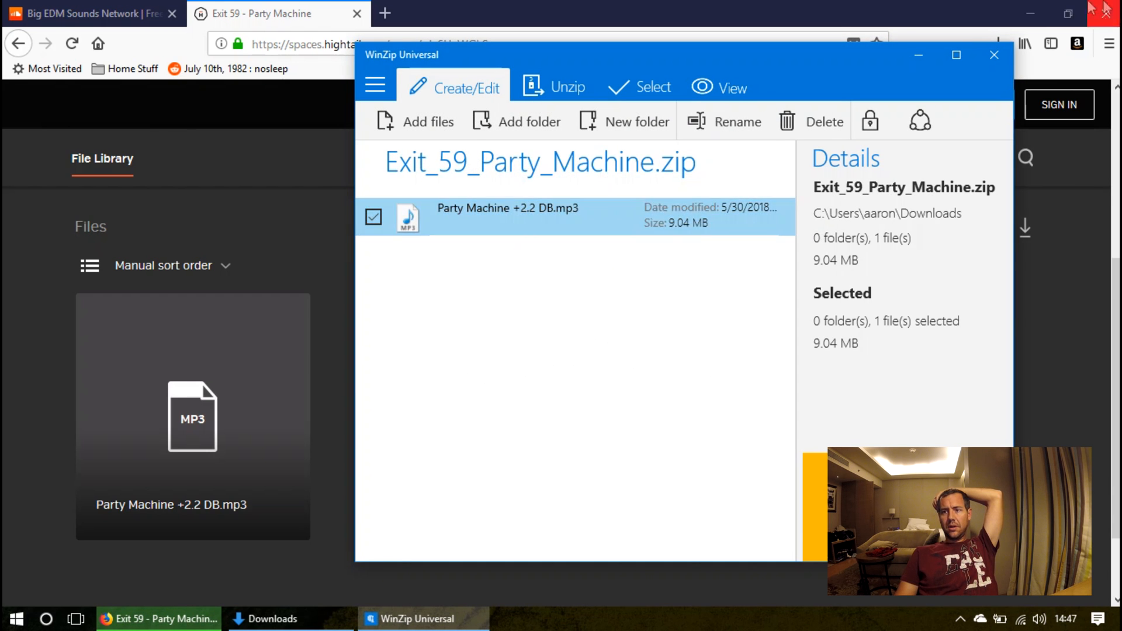
pyautogui.click(1030, 13)
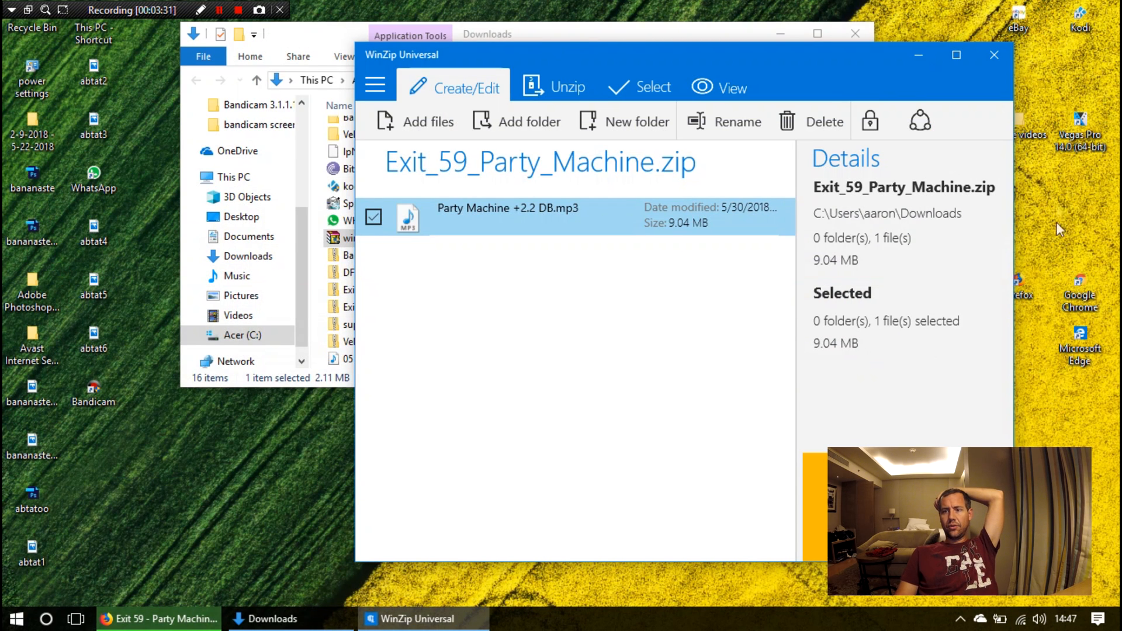
pyautogui.click(1057, 199)
pyautogui.doubleClick(1021, 118)
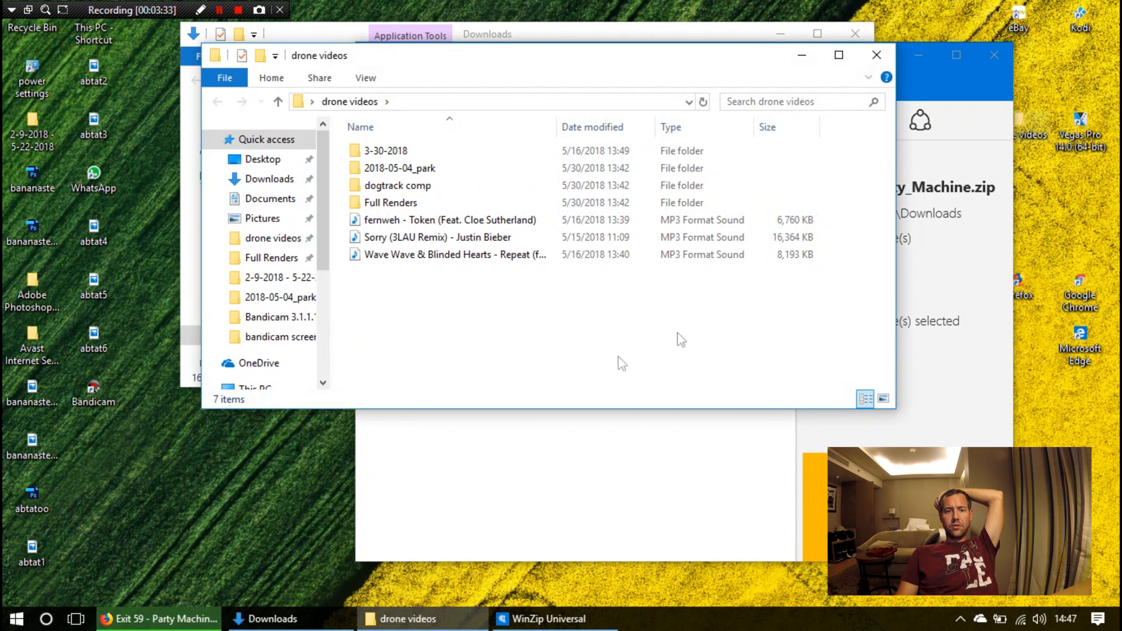
pyautogui.moveTo(706, 67); pyautogui.dragTo(566, 68)
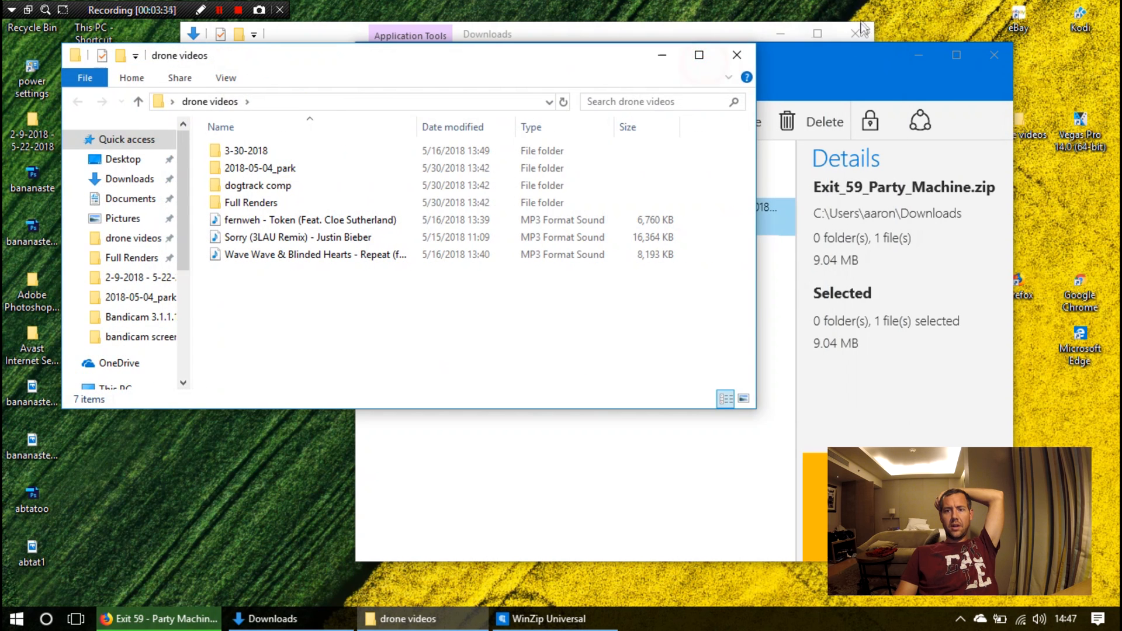
# Extract Party Machine +2.2 DB.mp3 from the WinZip archive into the drone videos folder
pyautogui.click(850, 77)
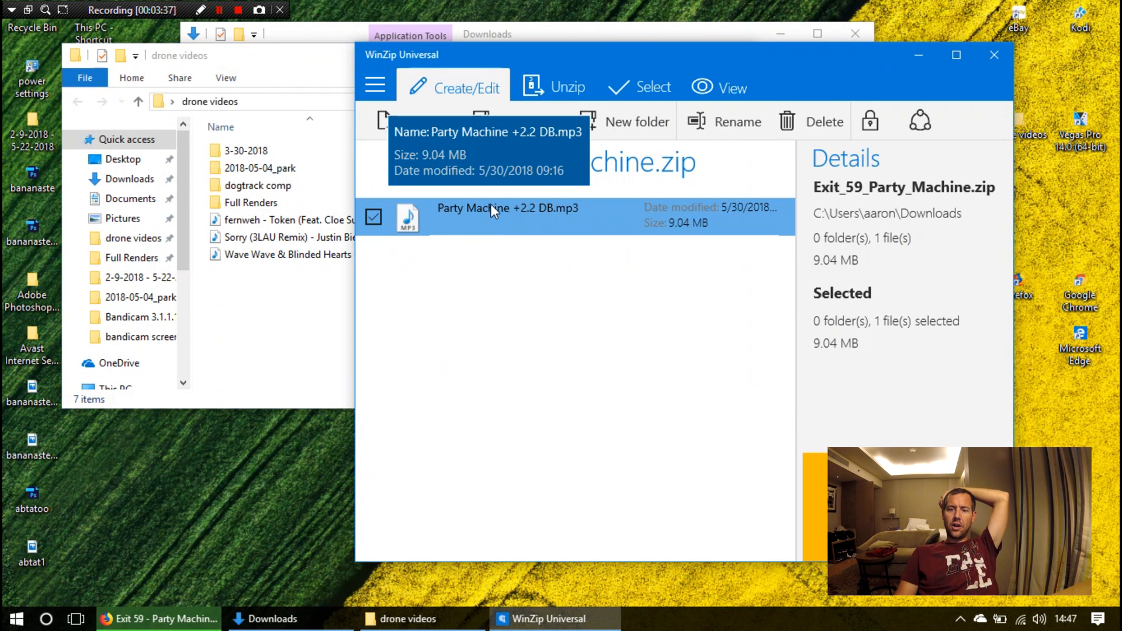
pyautogui.moveTo(491, 204); pyautogui.dragTo(280, 307)
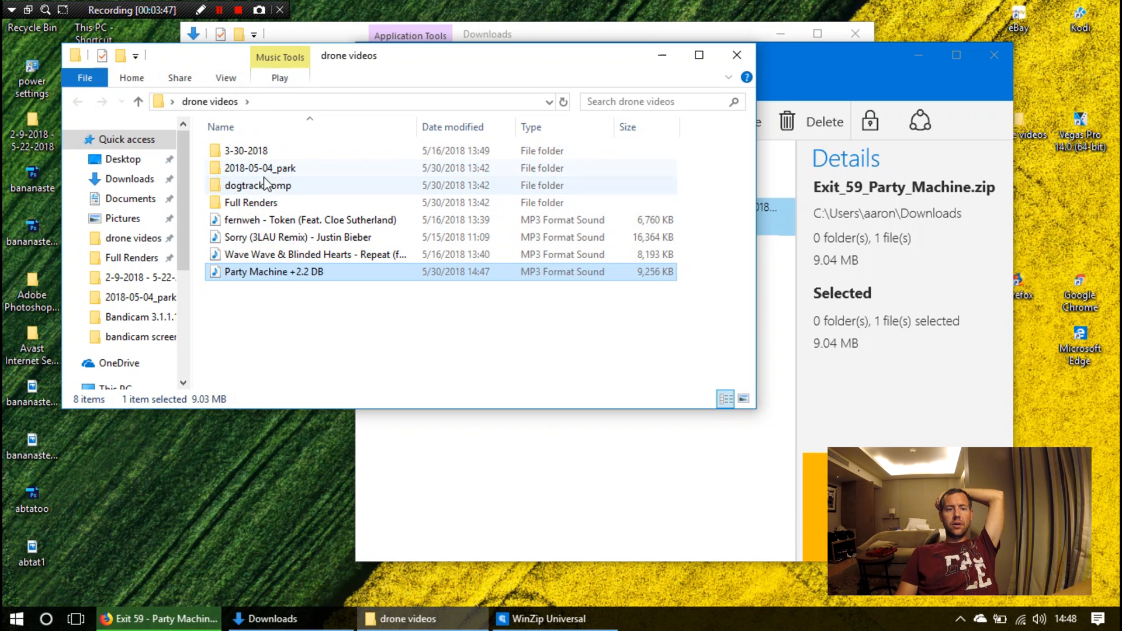
pyautogui.click(265, 346)
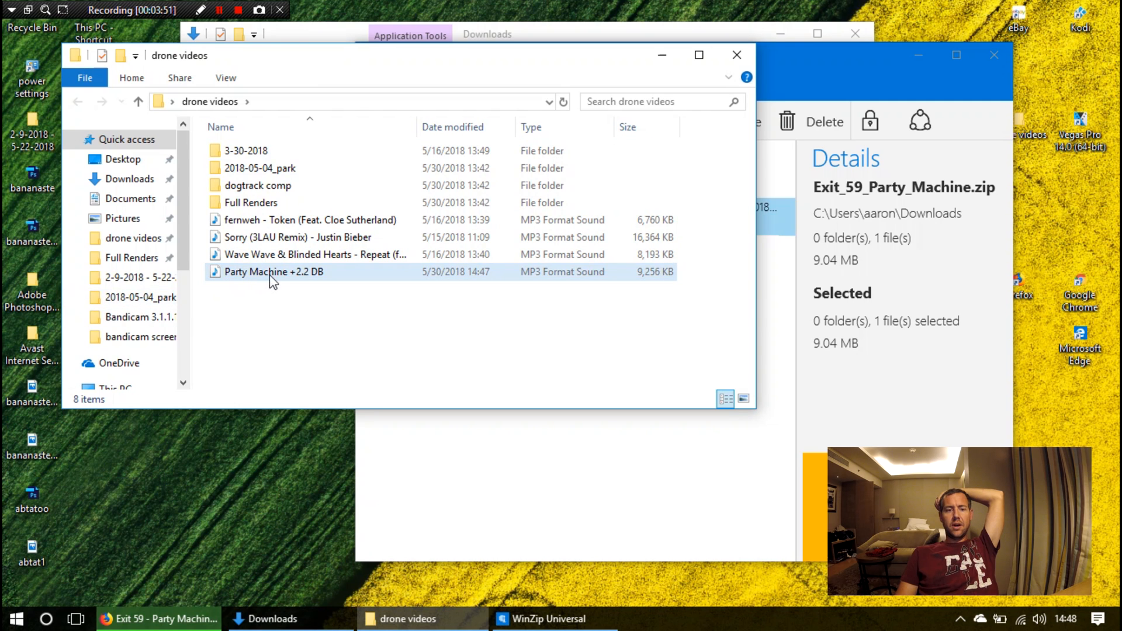
# Play the extracted Party Machine +2.2 DB file briefly to check it, and return to the WinZip window
pyautogui.click(263, 273)
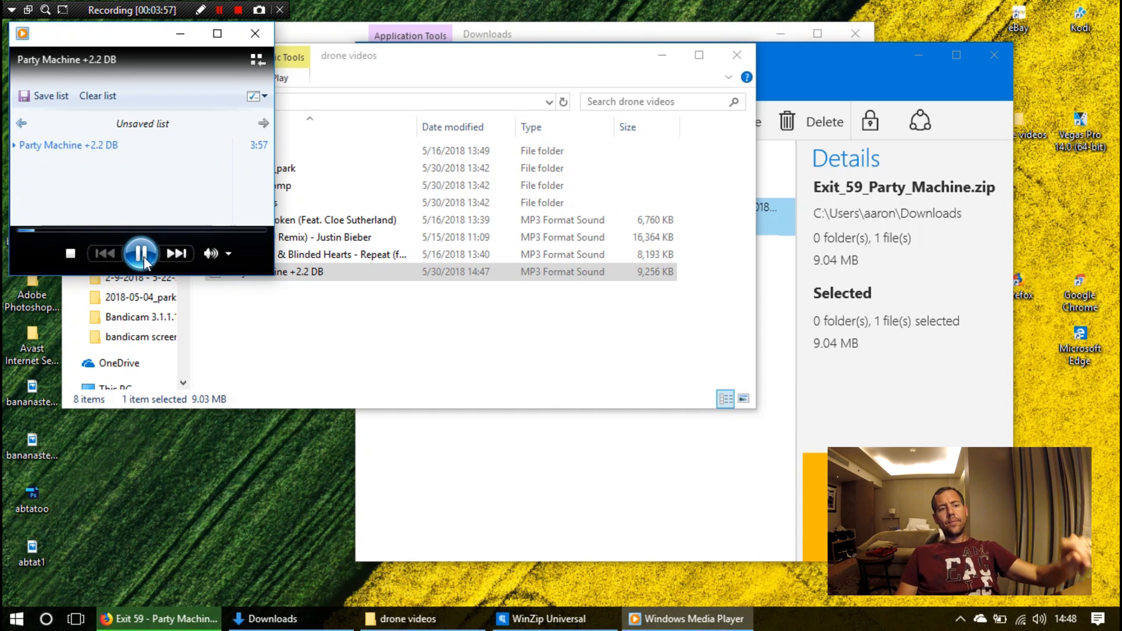
pyautogui.click(331, 310)
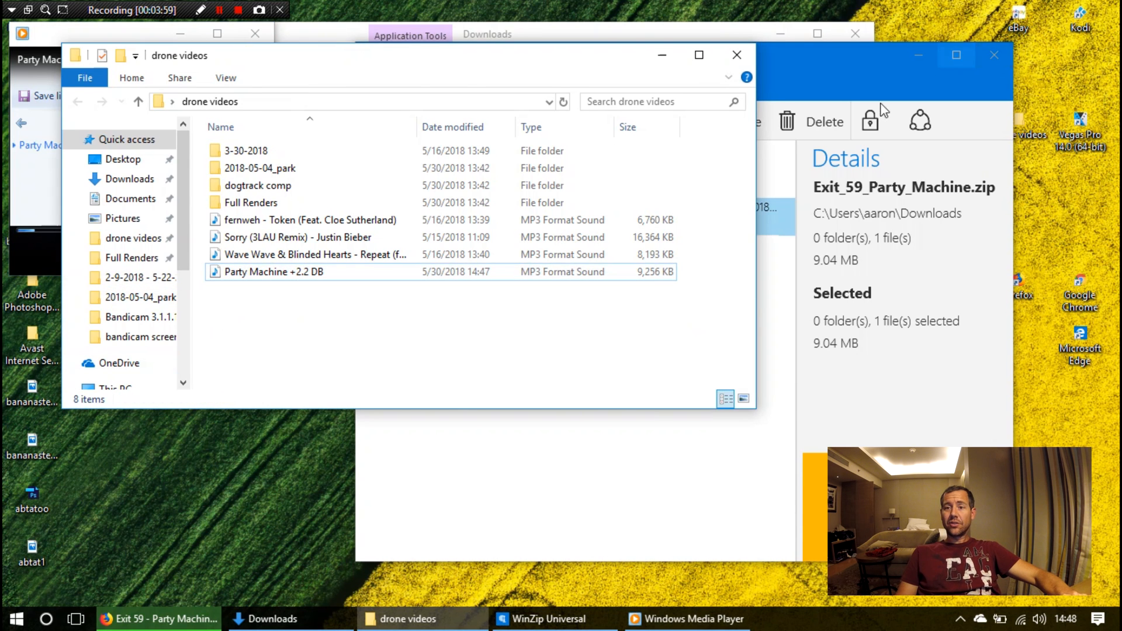
pyautogui.click(809, 68)
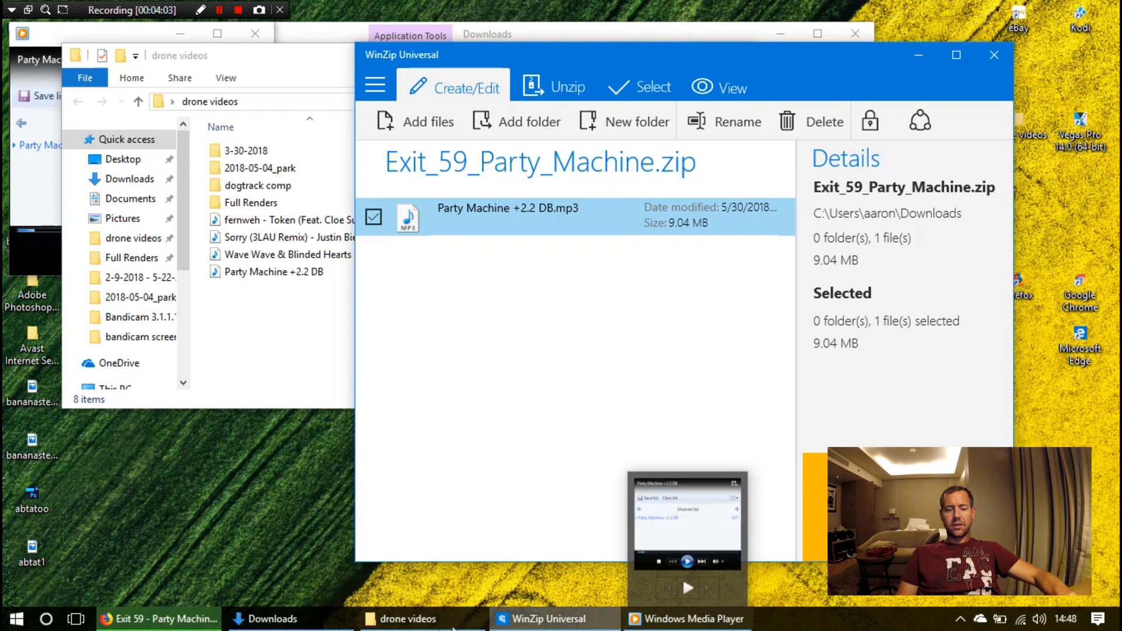
# Switch to Firefox, close the Hightail page, and copy the full title of the Exit 59 - Party Machine track from SoundCloud
pyautogui.moveTo(303, 627)
pyautogui.click(158, 618)
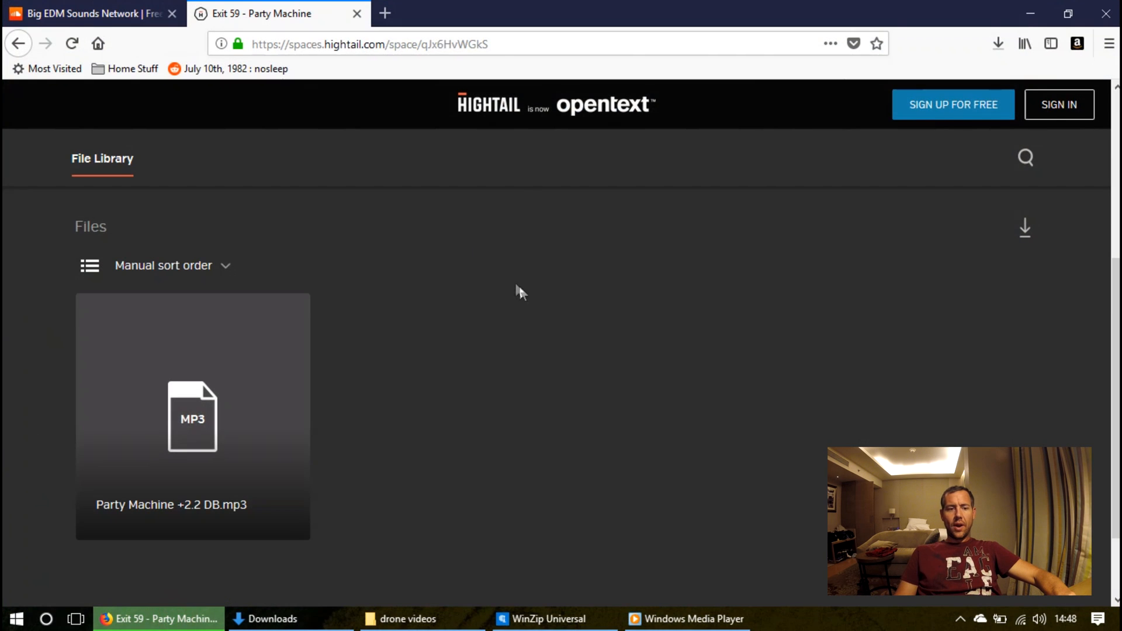
pyautogui.click(356, 14)
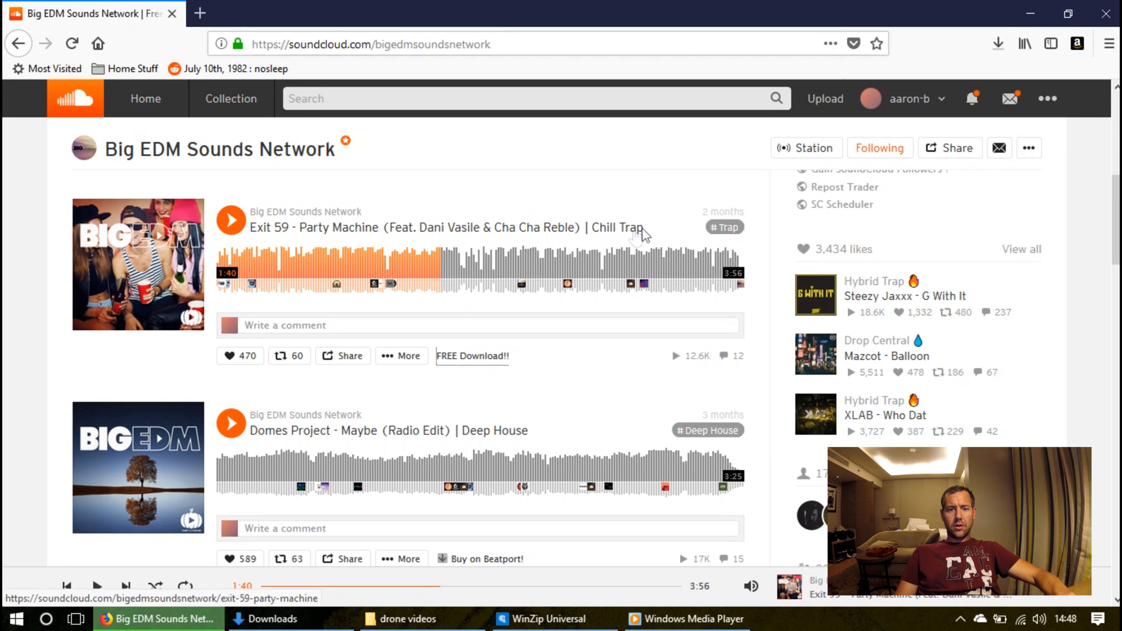
pyautogui.moveTo(593, 233); pyautogui.dragTo(250, 234)
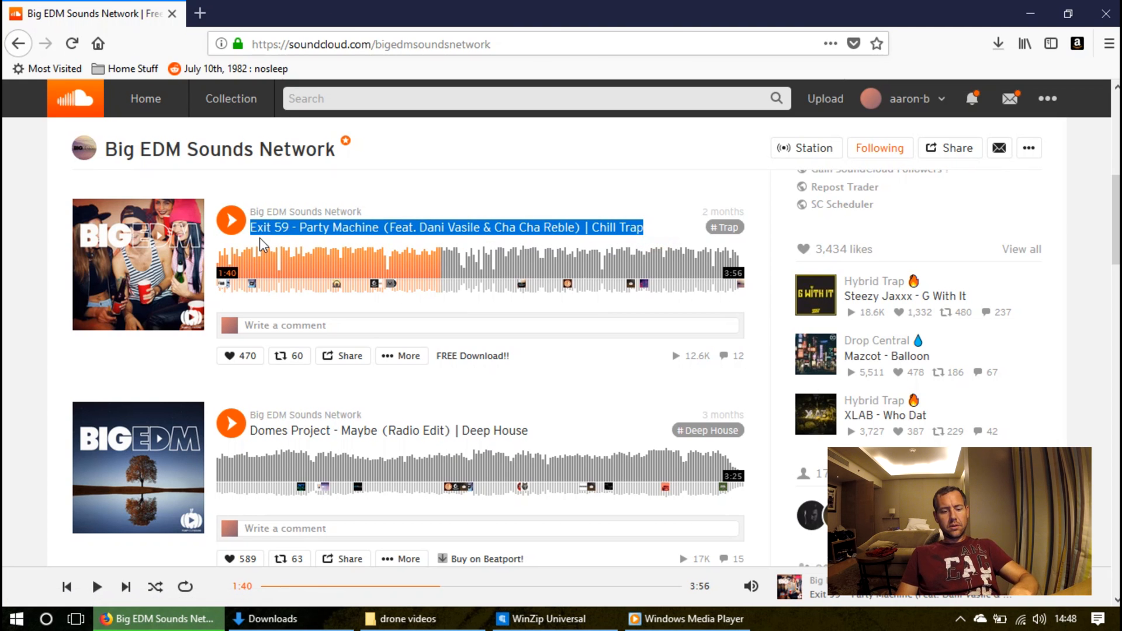
pyautogui.click(551, 196)
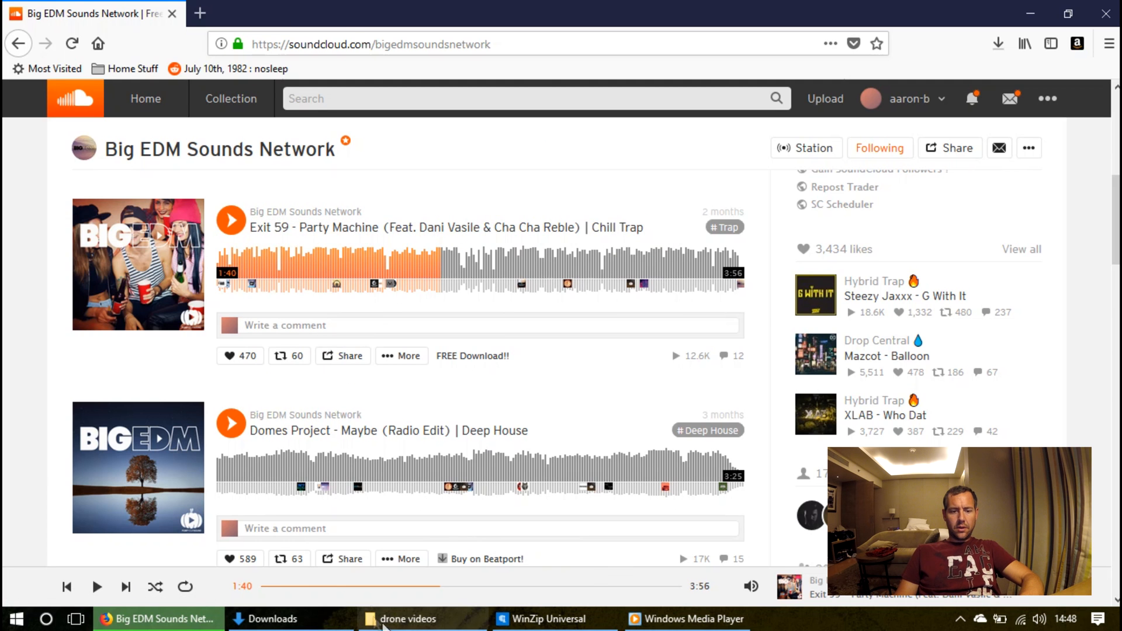
# Rename Party Machine +2.2 DB in the drone videos folder as "Exit 59 - Party Machine (Feat. Dani Vasile & Cha Cha Reble)"
pyautogui.click(261, 620)
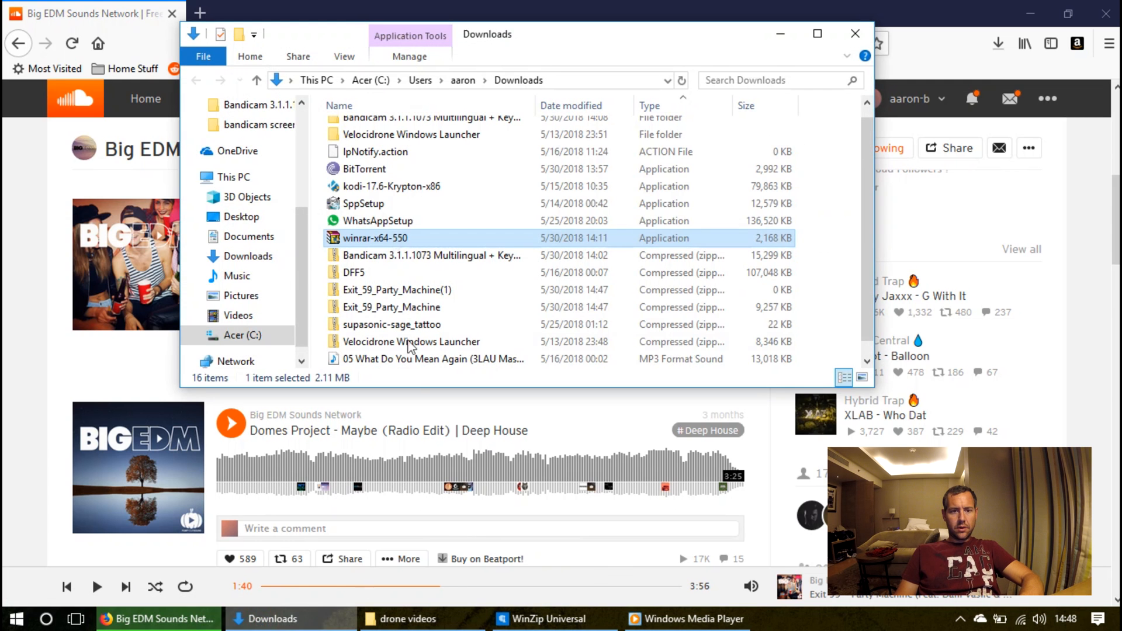
pyautogui.click(273, 618)
pyautogui.click(408, 618)
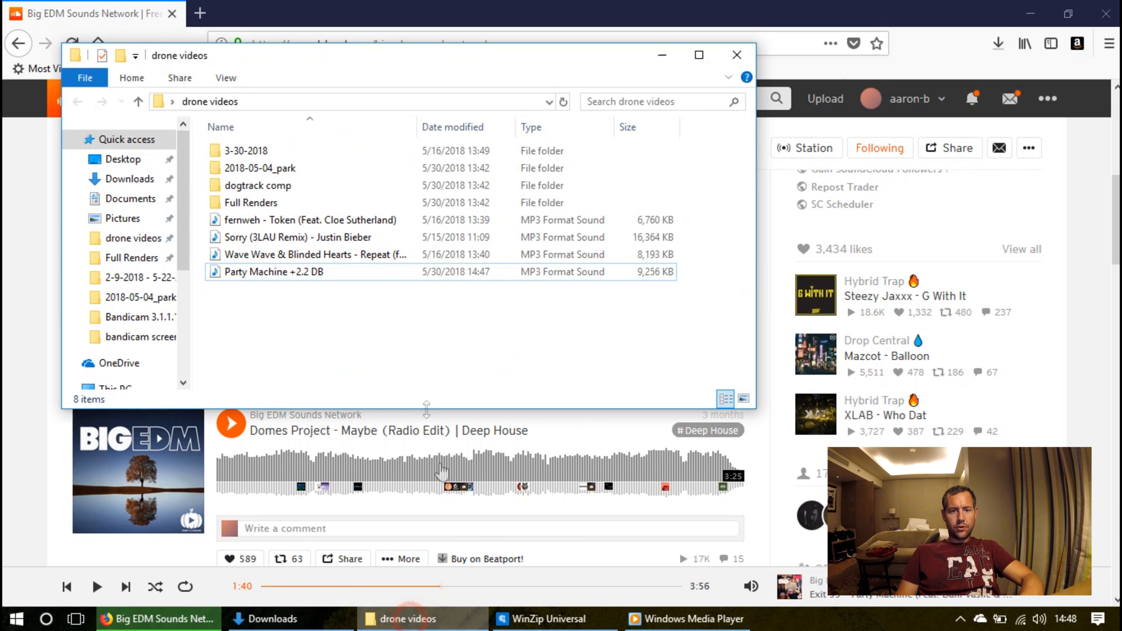
pyautogui.rightClick(282, 274)
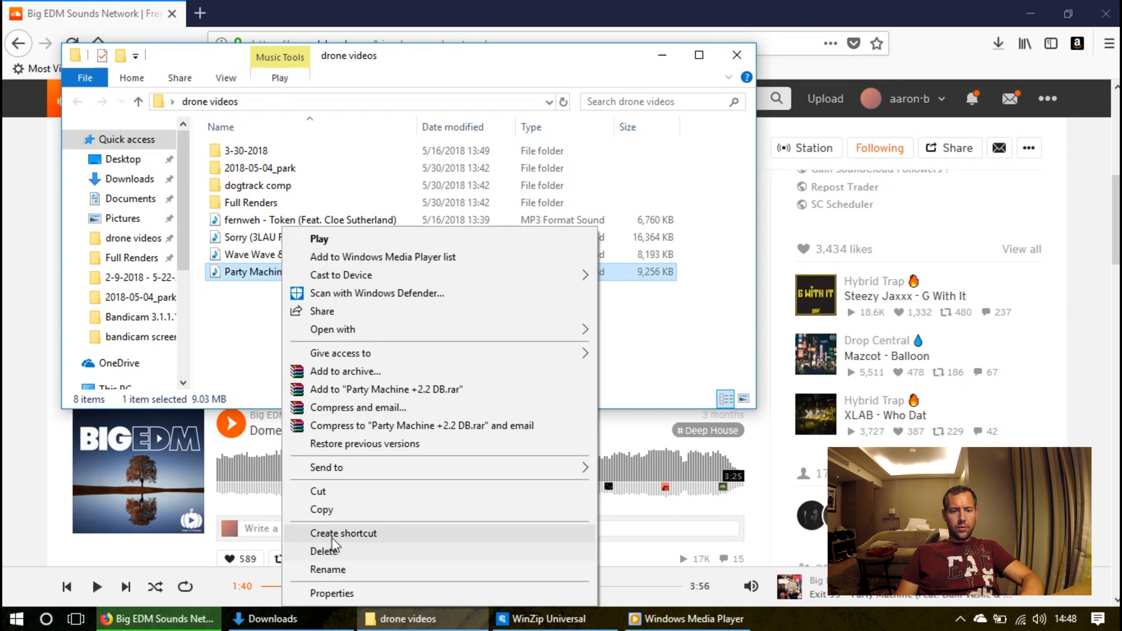
pyautogui.click(339, 570)
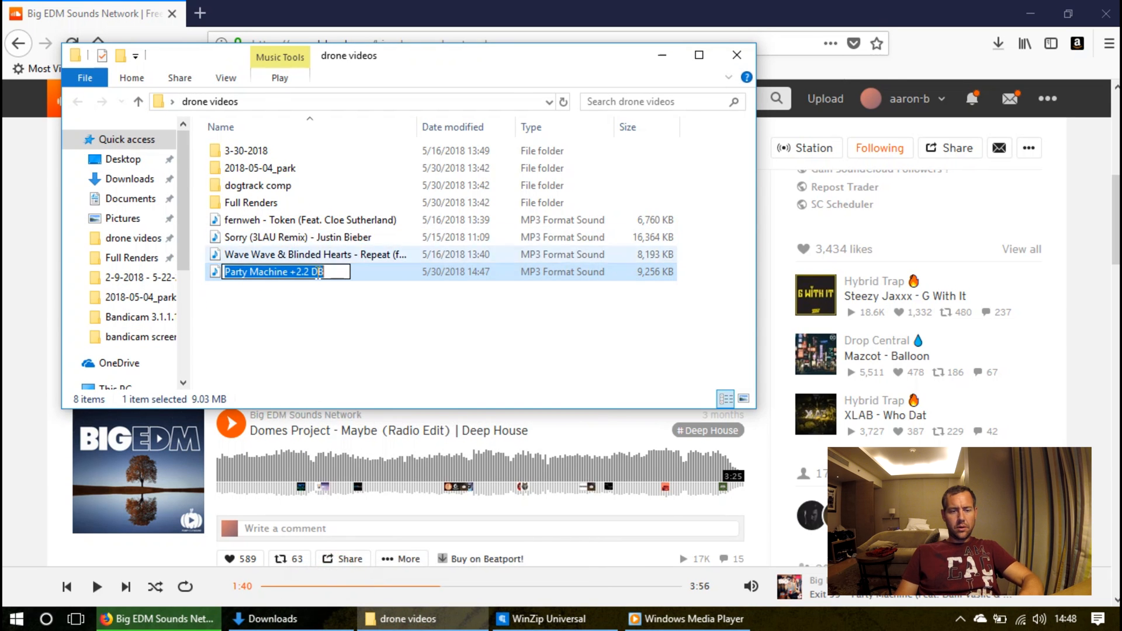
pyautogui.click(225, 272)
pyautogui.write('Exit 59 - Party Machine (Feat. Dani Vasile & Cha Cha Reble)  Chill Trap')
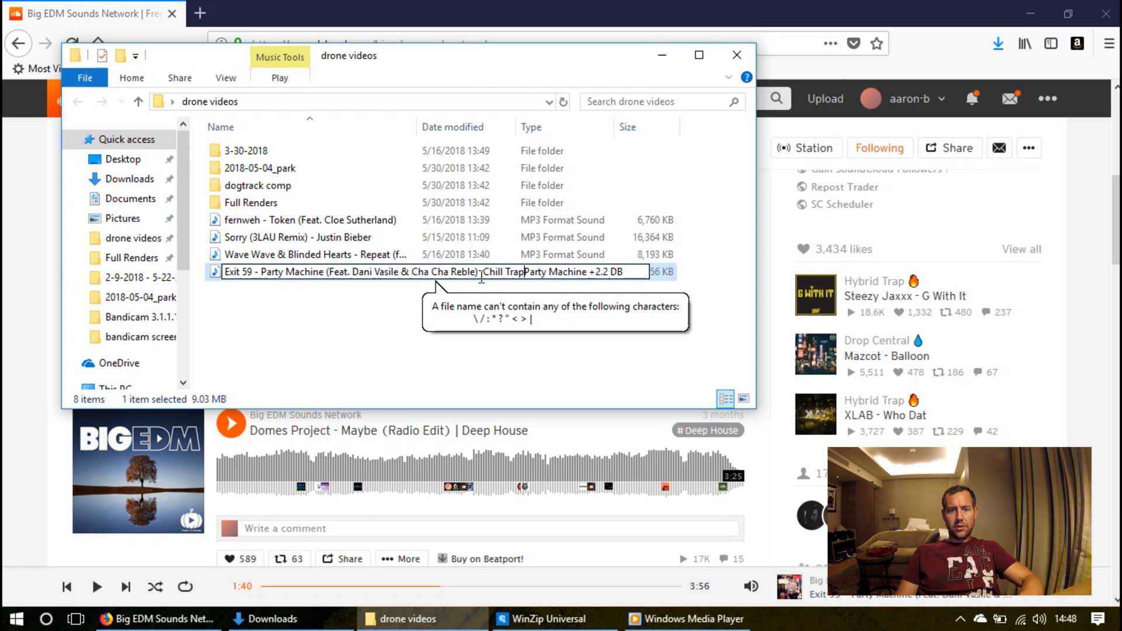
pyautogui.moveTo(481, 272); pyautogui.dragTo(649, 274)
pyautogui.press('BackSpace')
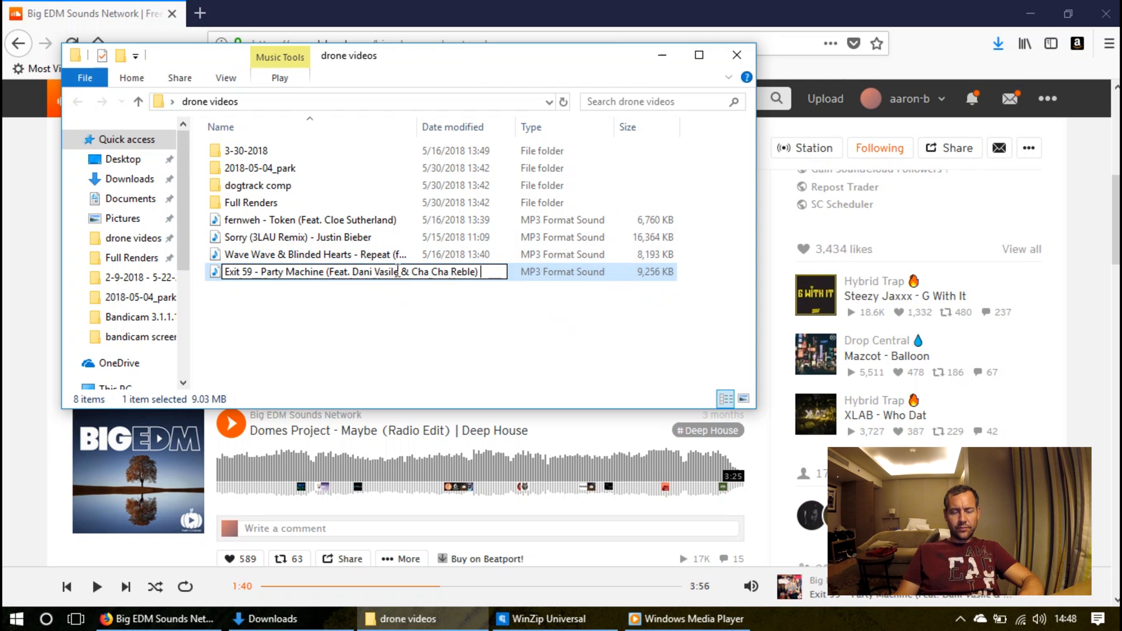
pyautogui.click(480, 274)
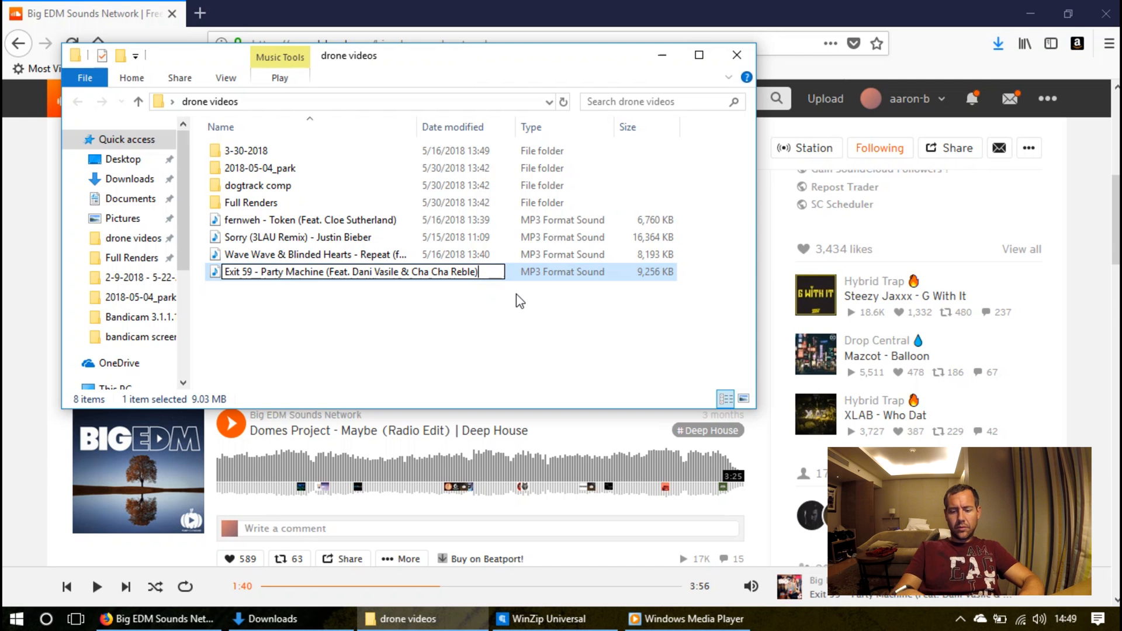
pyautogui.click(423, 323)
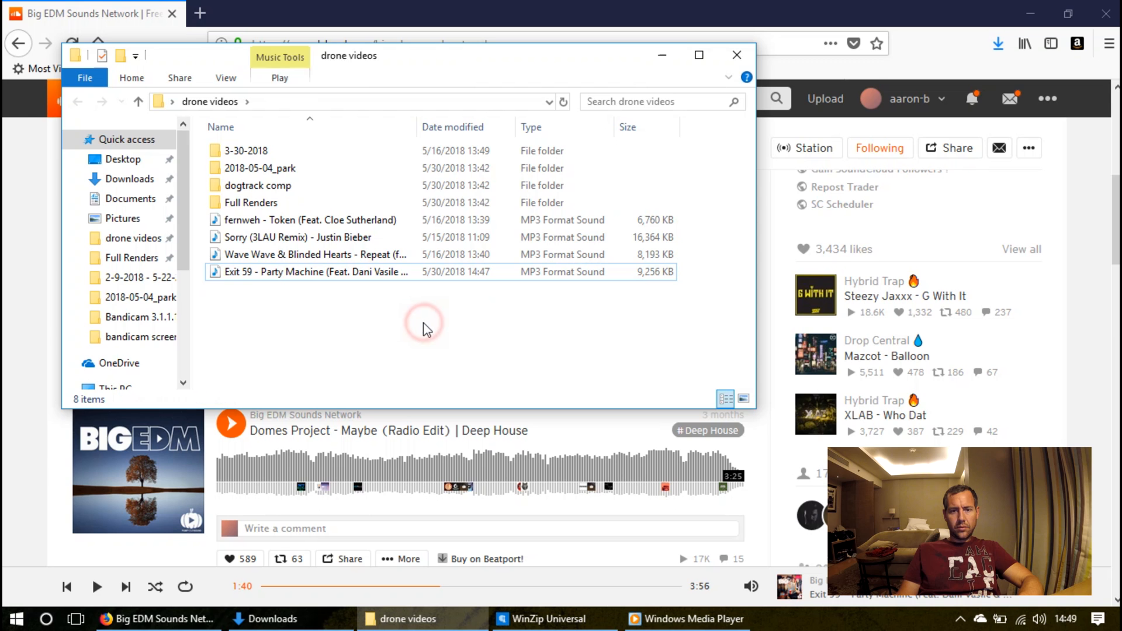
# Play the renamed Exit 59 - Party Machine file briefly to check it, and close Windows Media Player
pyautogui.rightClick(276, 275)
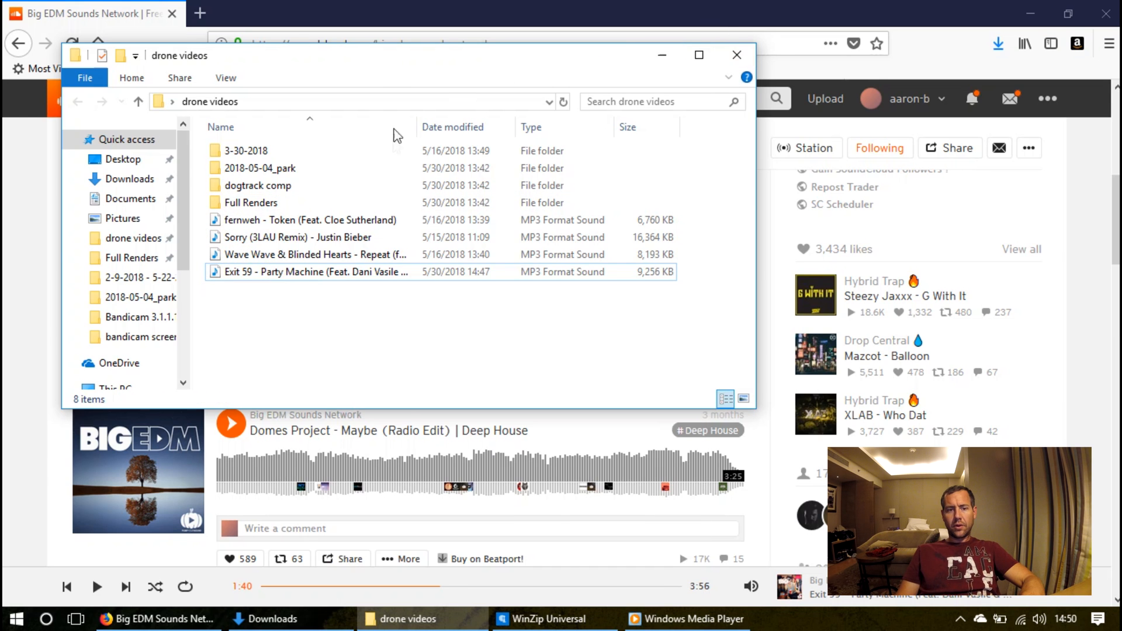
pyautogui.click(251, 274)
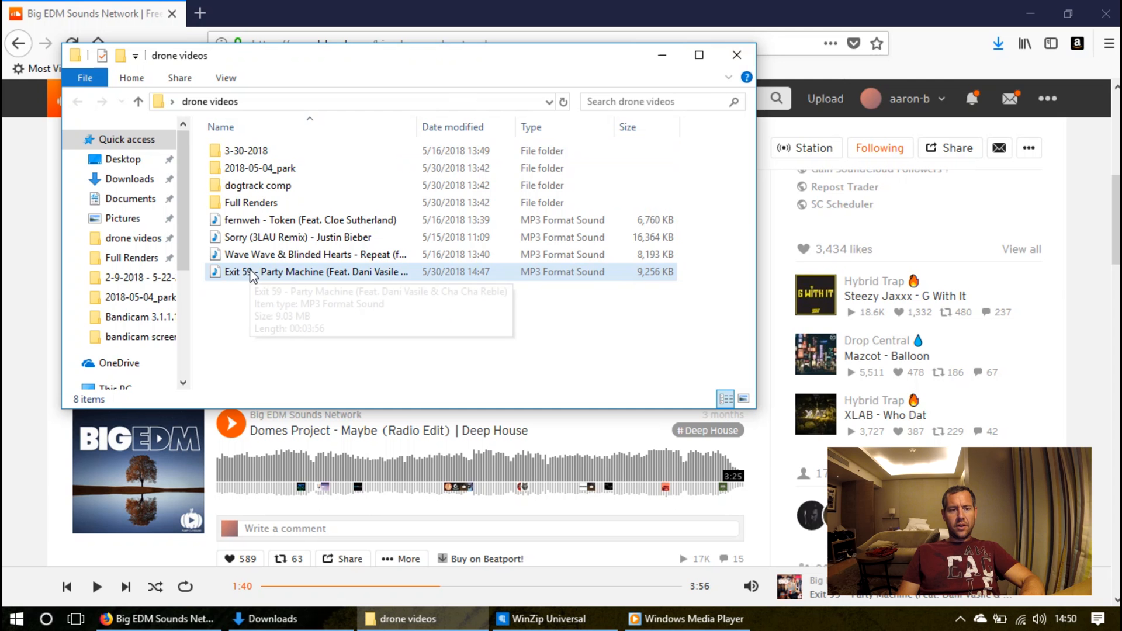
pyautogui.doubleClick(244, 274)
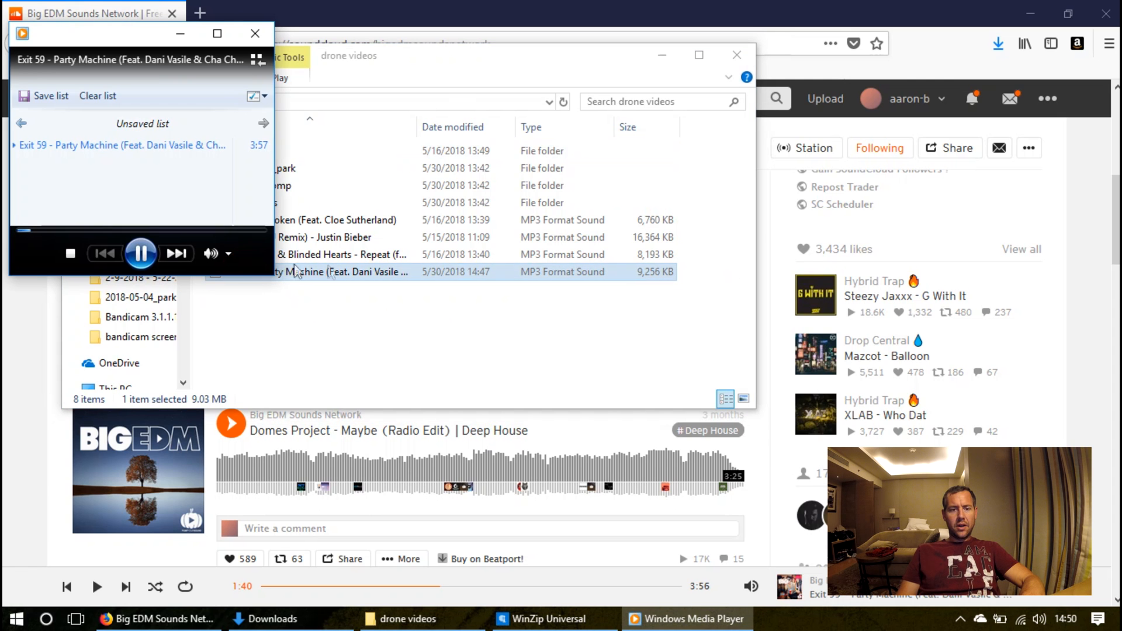
pyautogui.click(267, 35)
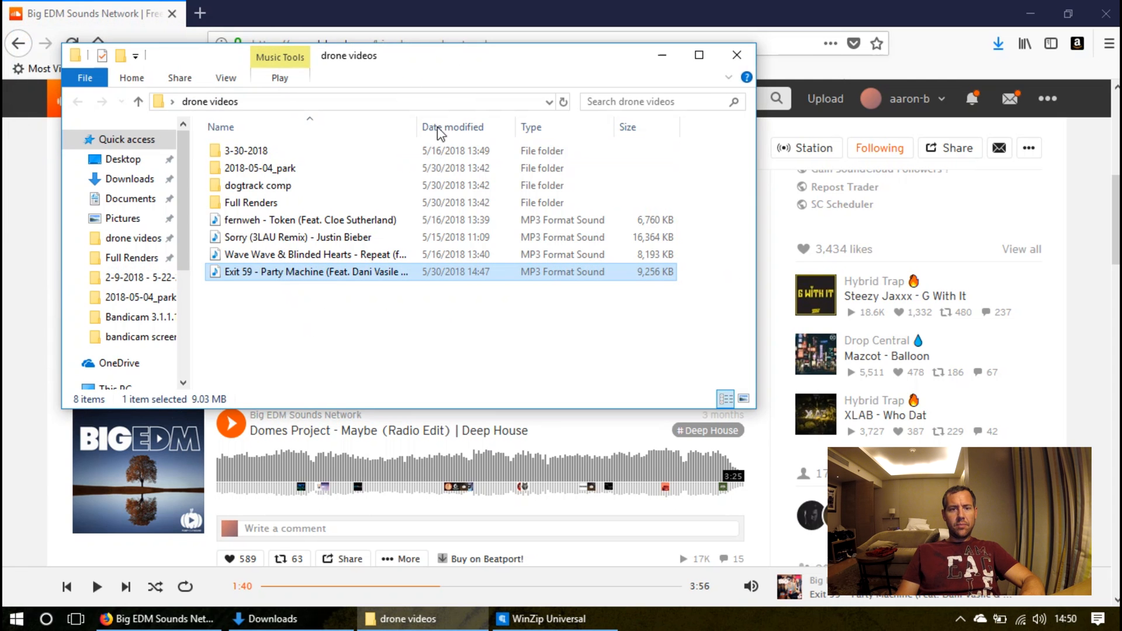
# Widen the Name column in the drone videos folder to fit the full file names, and minimize the folder window
pyautogui.moveTo(419, 119); pyautogui.dragTo(531, 123)
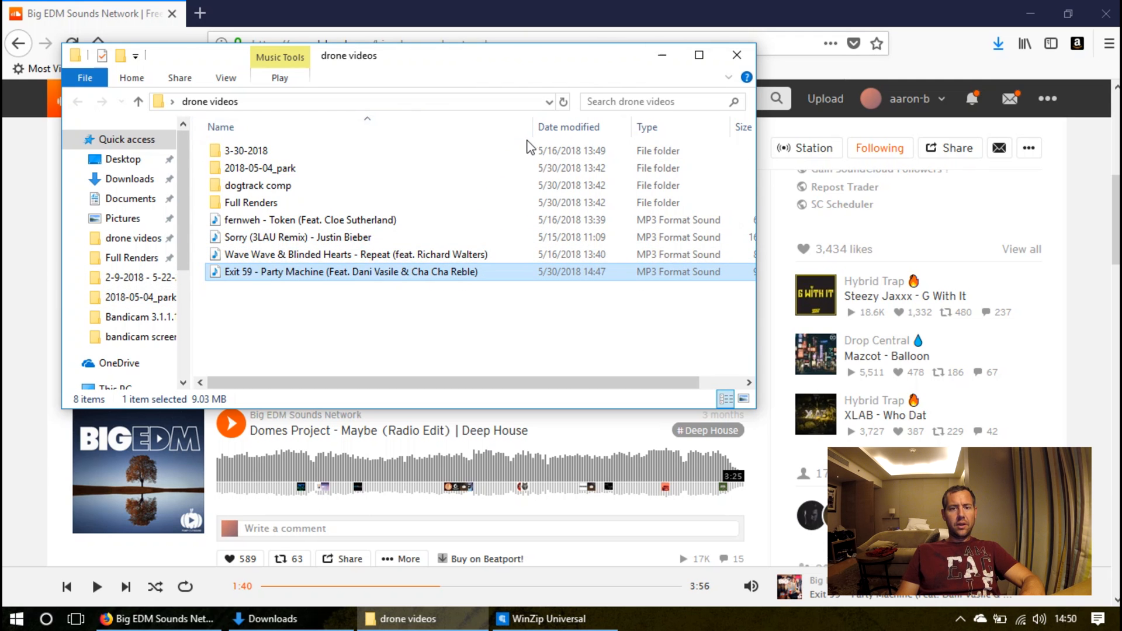
pyautogui.moveTo(535, 127); pyautogui.dragTo(506, 125)
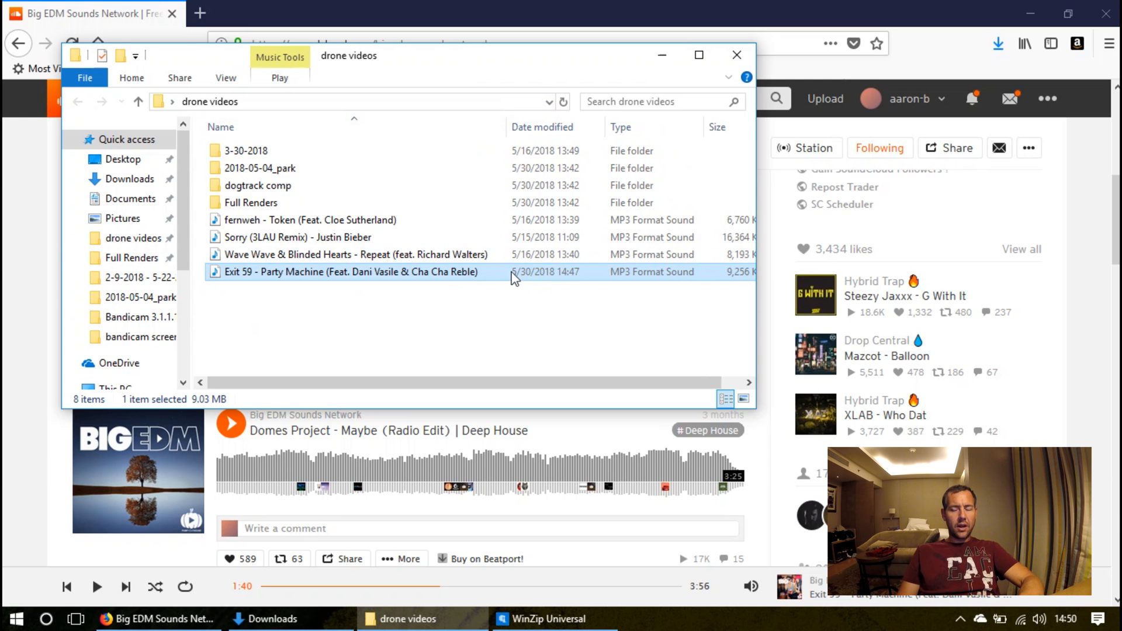
pyautogui.click(659, 58)
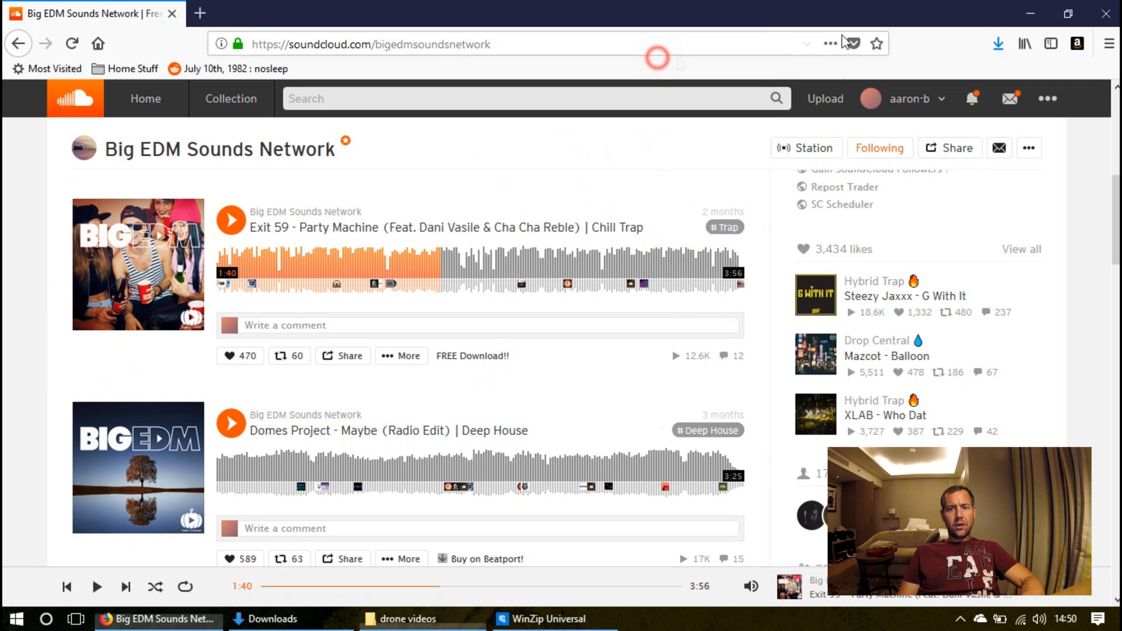
# Clear the browser and WinZip Universal off the desktop, and launch VEGAS Pro 14.0
pyautogui.click(1026, 17)
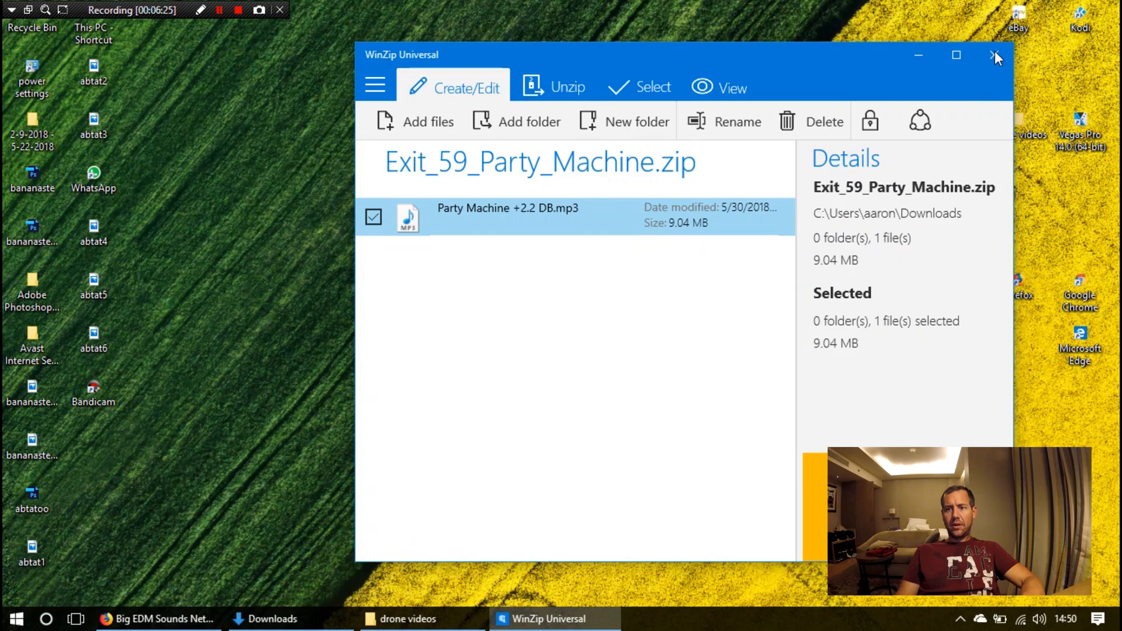
pyautogui.click(994, 53)
pyautogui.doubleClick(1080, 123)
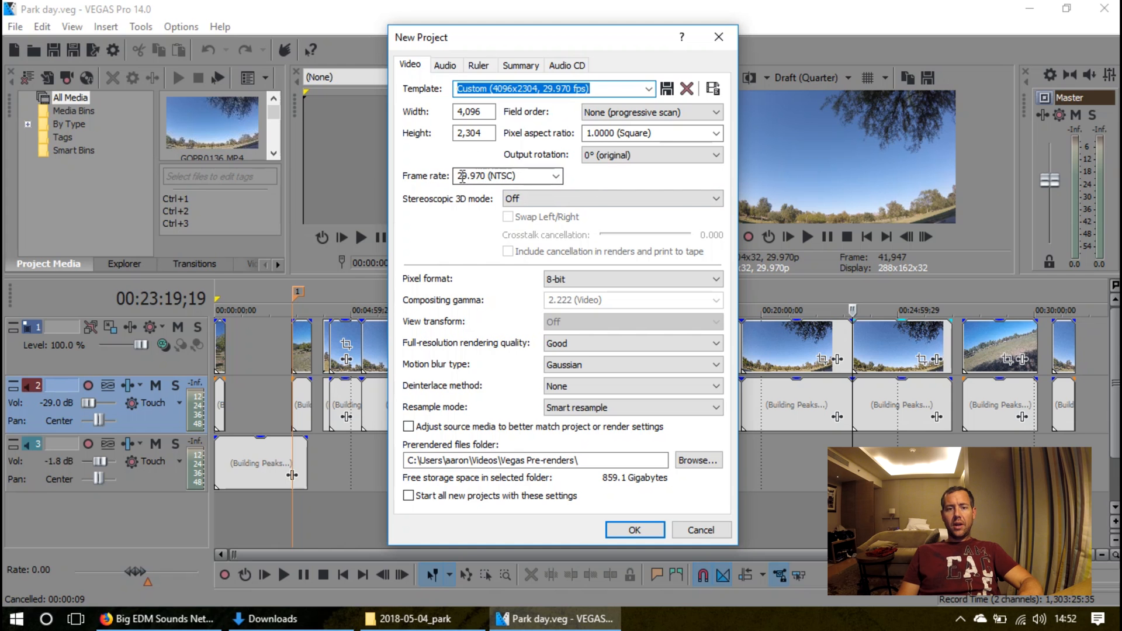
# Create a new 4096x2304 project at 29.970 fps (NTSC), with all new projects set to start with these settings
pyautogui.click(556, 176)
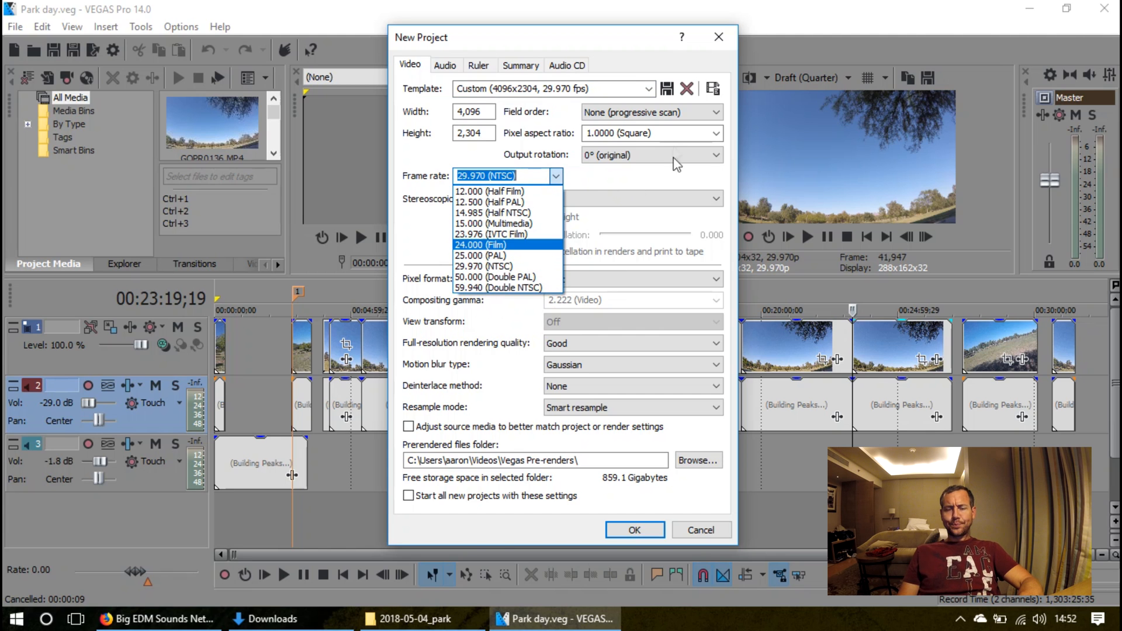
pyautogui.click(607, 181)
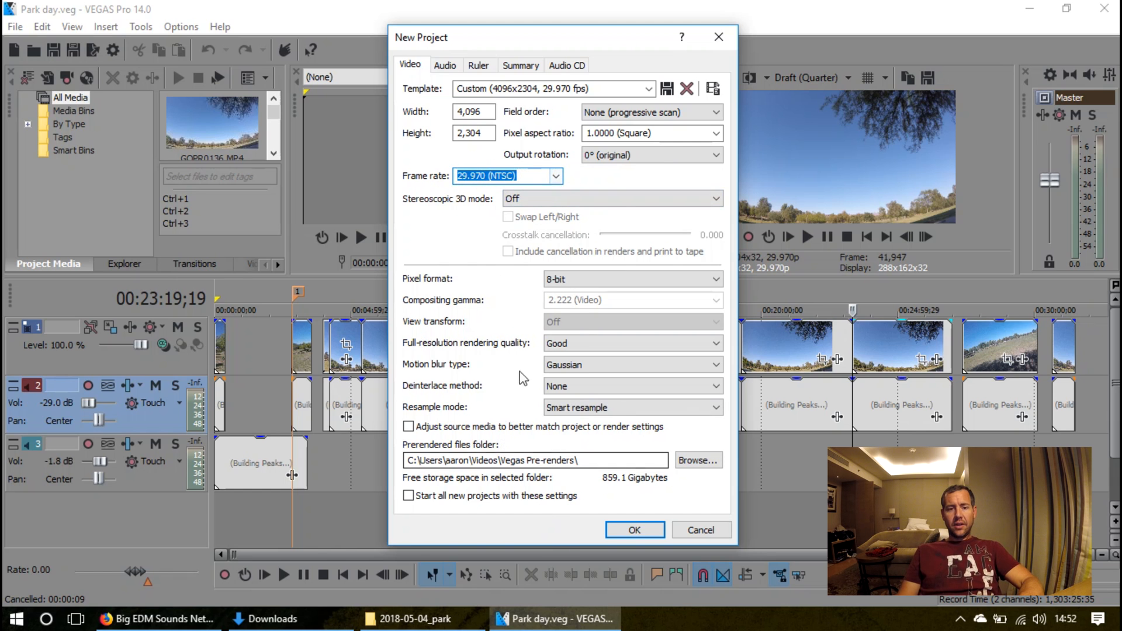
pyautogui.click(408, 495)
pyautogui.click(635, 530)
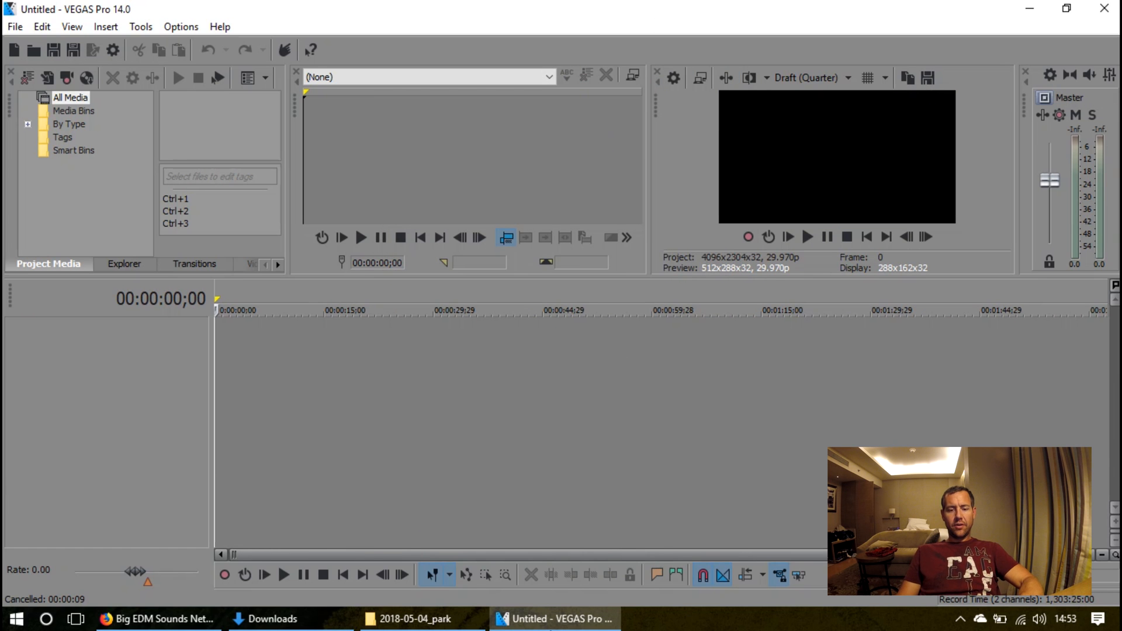
# Add the eight selected GOPR MP4 clips, GOPR0136 to GOPR0145, from the 2018-05-04_park folder to the project media
pyautogui.click(431, 618)
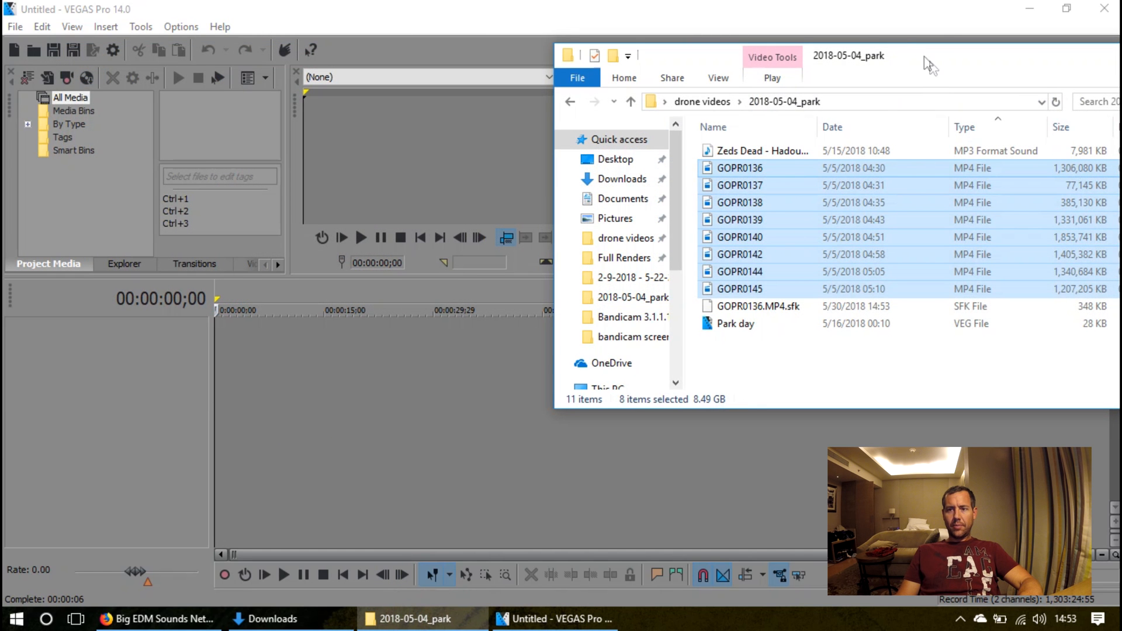
pyautogui.moveTo(925, 57); pyautogui.dragTo(899, 55)
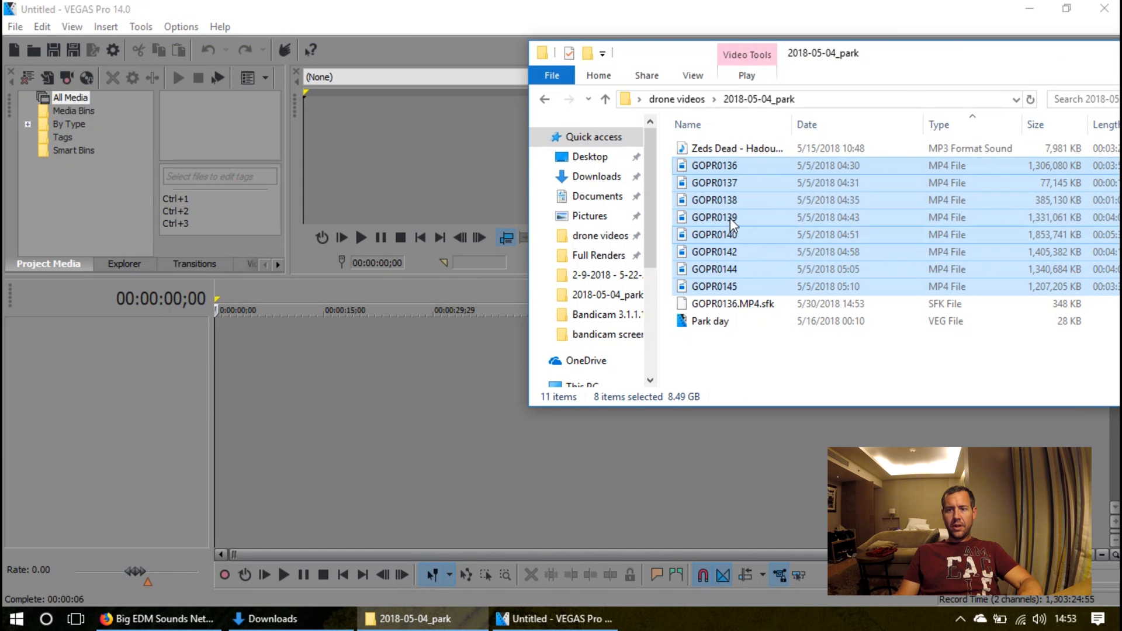
pyautogui.moveTo(752, 165); pyautogui.dragTo(202, 115)
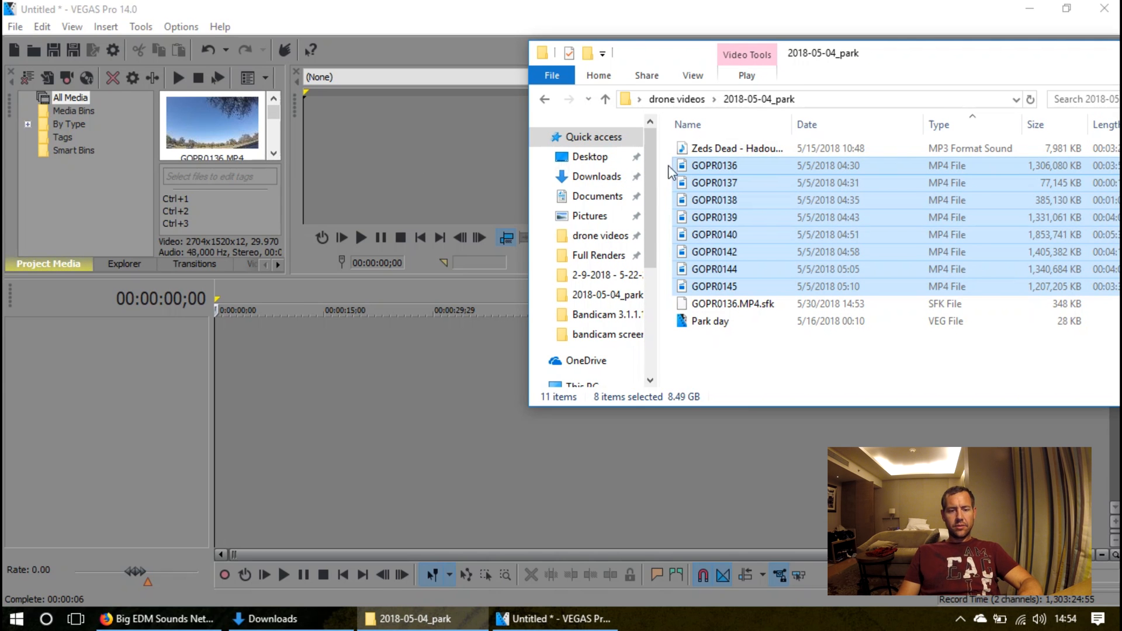
# Place the selected GOPR clips at the start of the empty timeline, and decline matching the project video settings to the media
pyautogui.moveTo(764, 167); pyautogui.dragTo(212, 343)
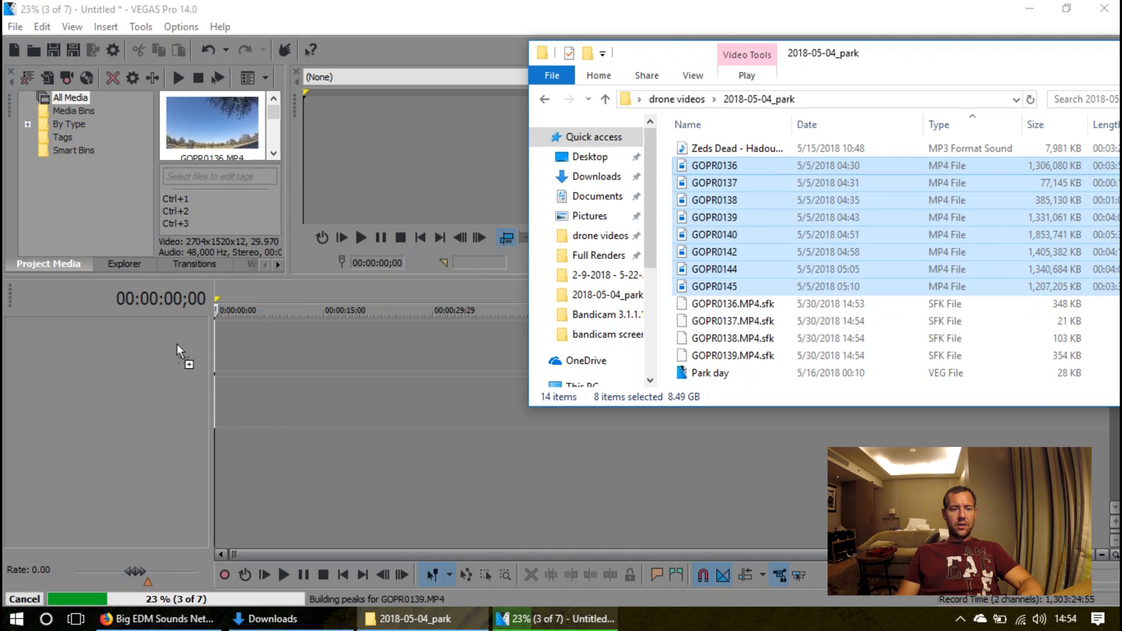
pyautogui.moveTo(216, 346); pyautogui.dragTo(215, 346)
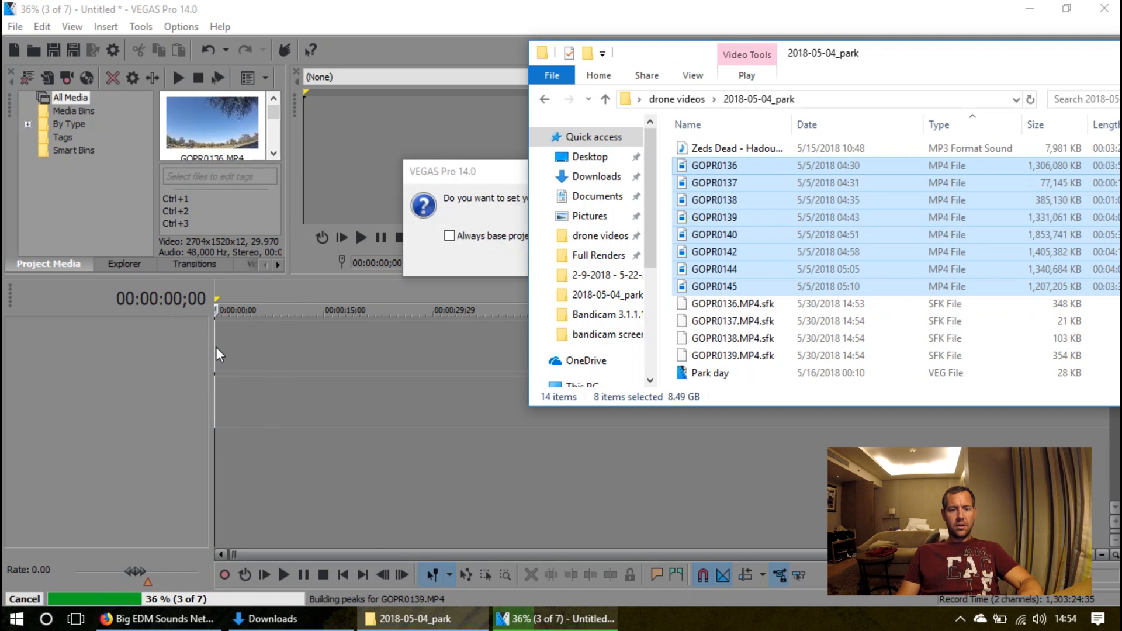
pyautogui.click(467, 153)
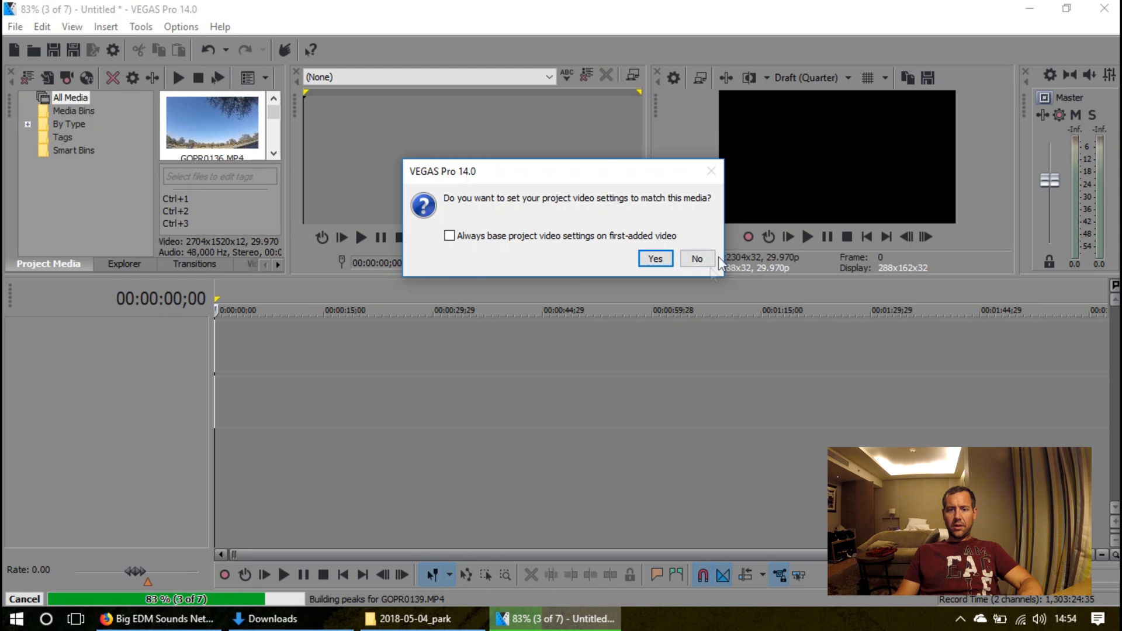
pyautogui.click(697, 259)
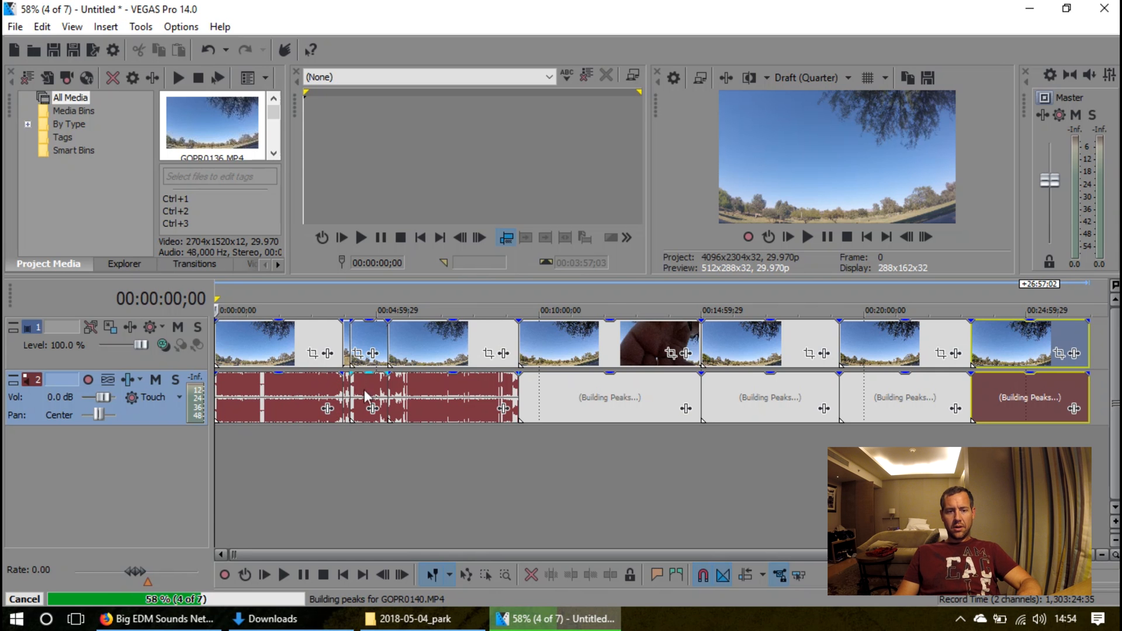
# Examine the audio waveform of the first clip on the timeline at several zoom levels
pyautogui.scroll(6, 298, 392)
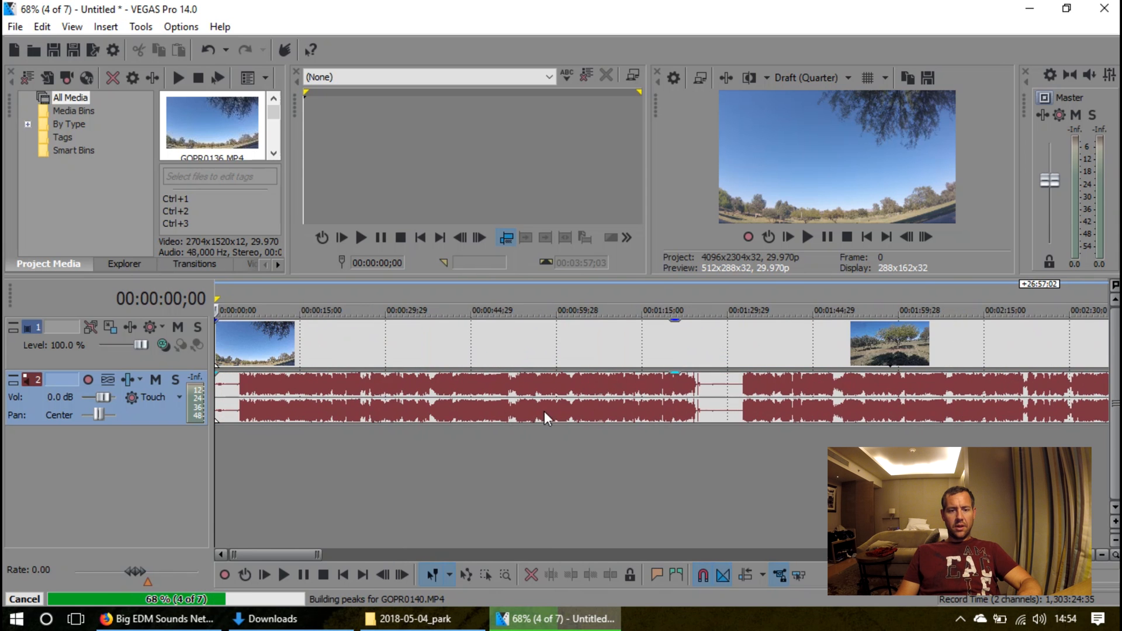
pyautogui.scroll(-1, 865, 395)
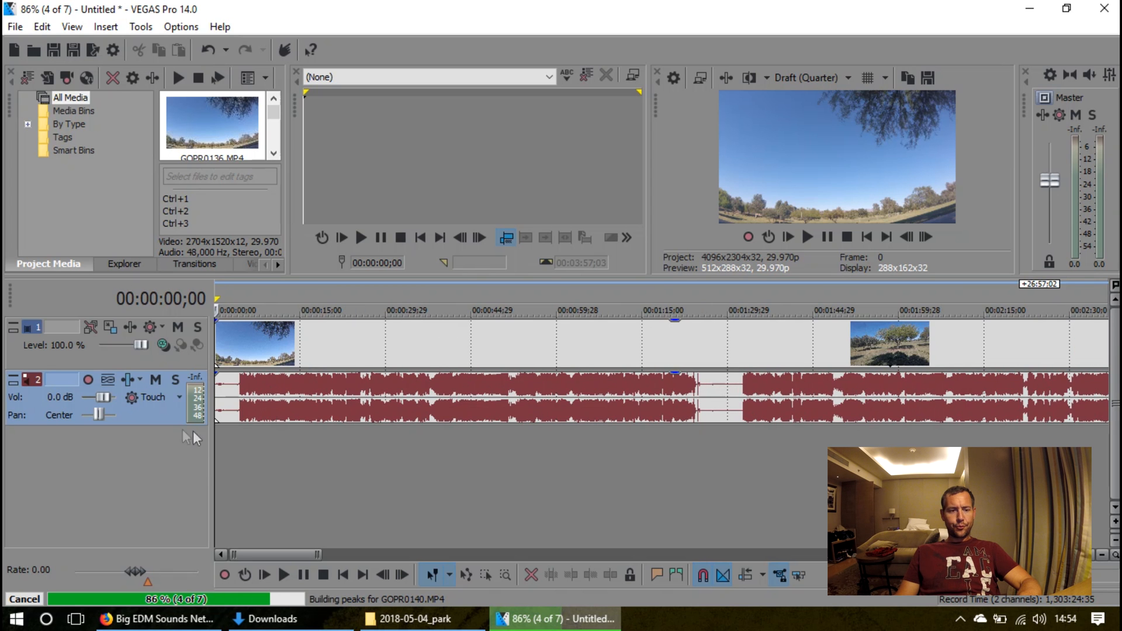
pyautogui.scroll(4, 311, 376)
pyautogui.scroll(-3, 310, 388)
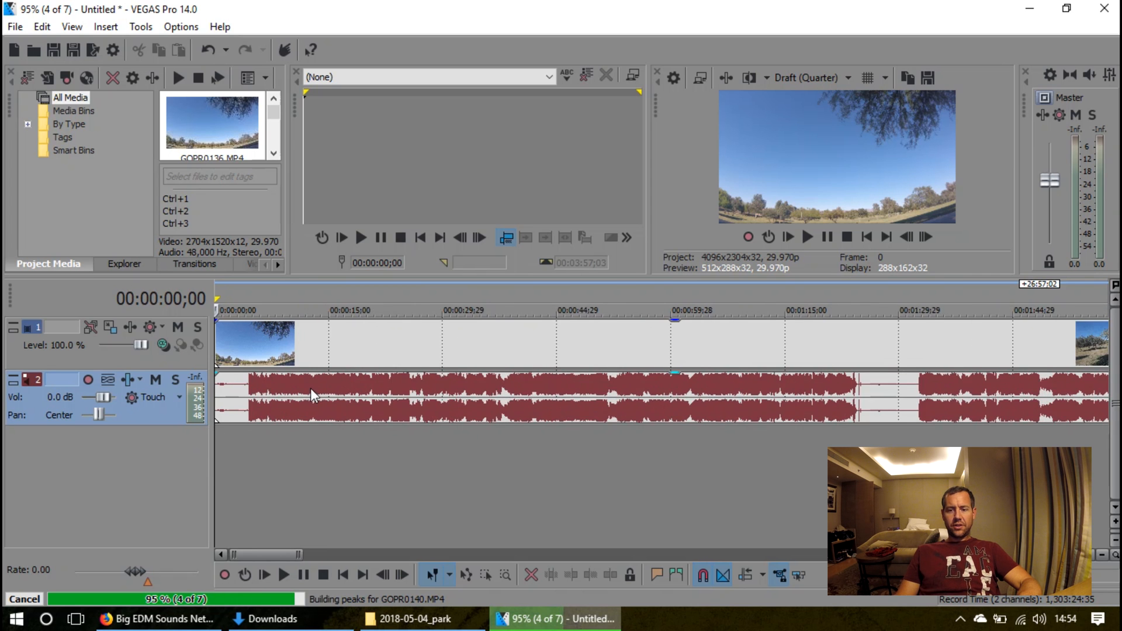
pyautogui.scroll(-3, 311, 388)
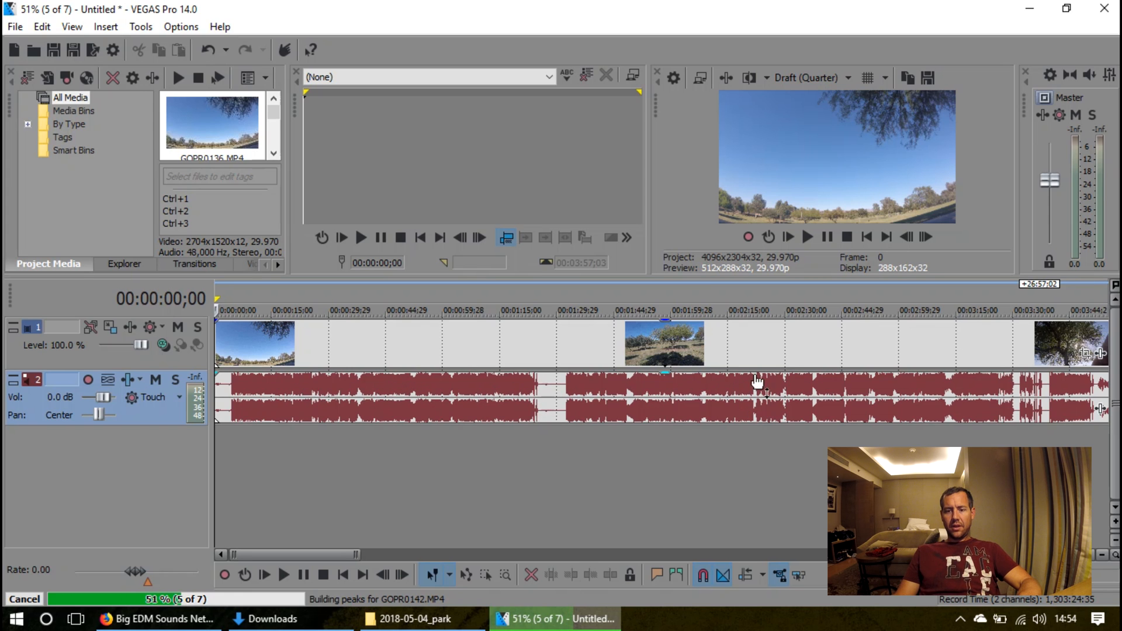
# Examine the audio waveforms of the GOPR clips at several zoom levels, moving the cursor around the start of the fourth clip
pyautogui.scroll(3, 637, 380)
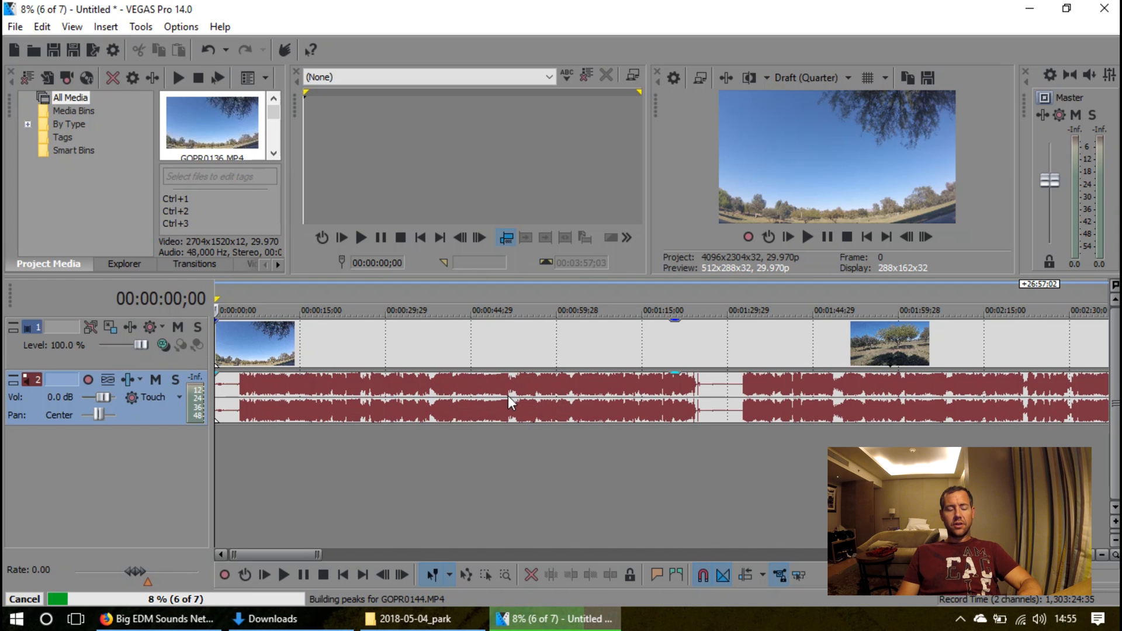
pyautogui.scroll(-2, 509, 402)
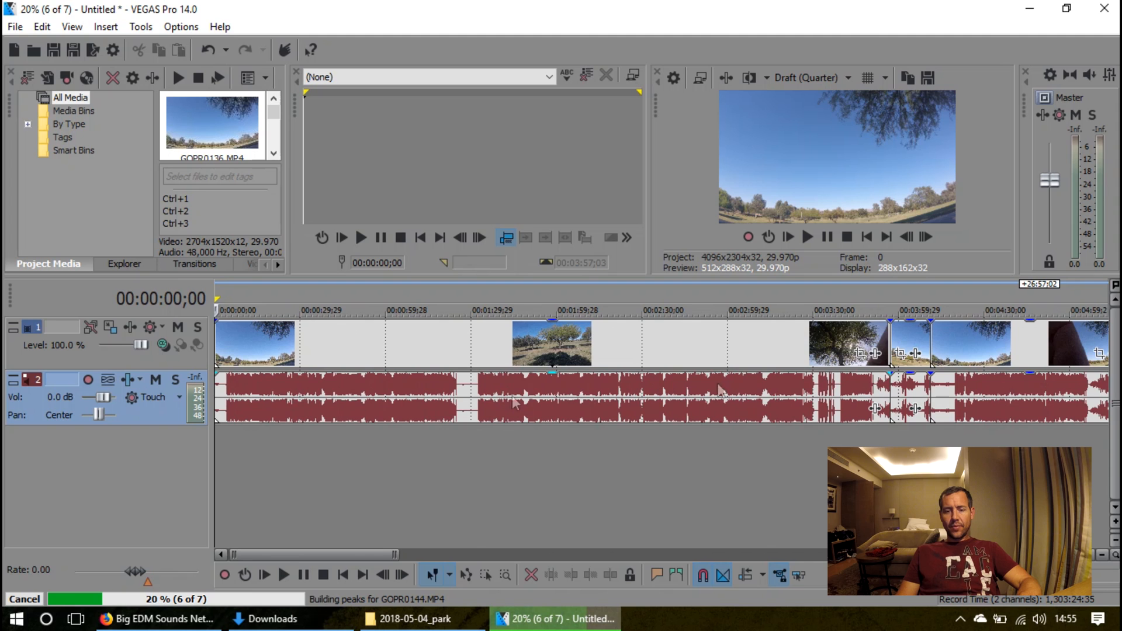
pyautogui.scroll(-2, 772, 399)
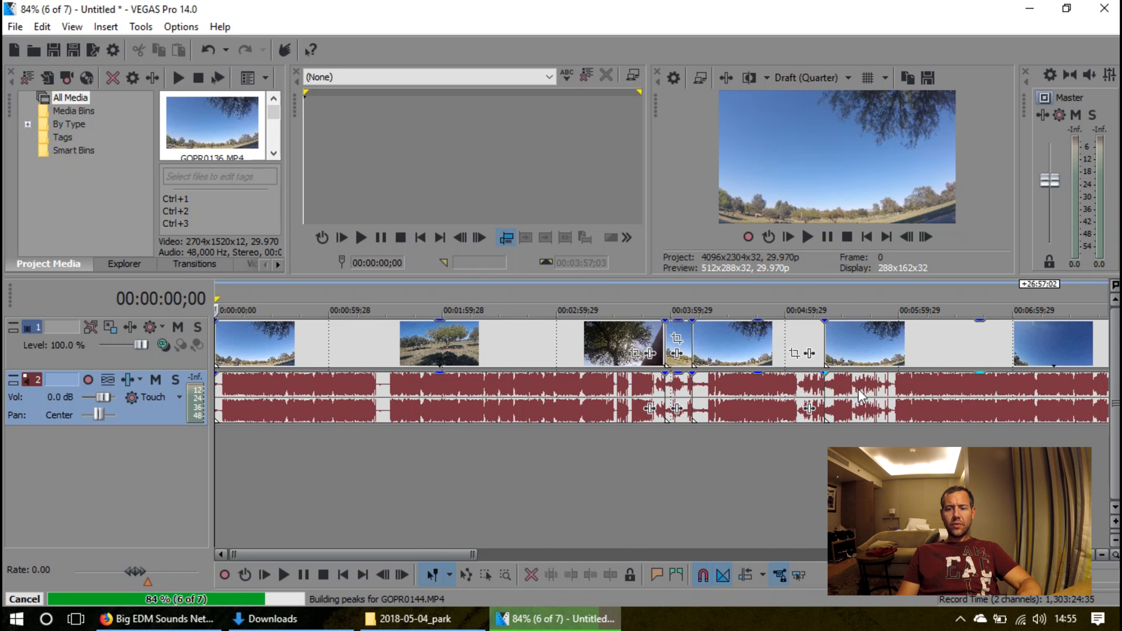
pyautogui.click(858, 389)
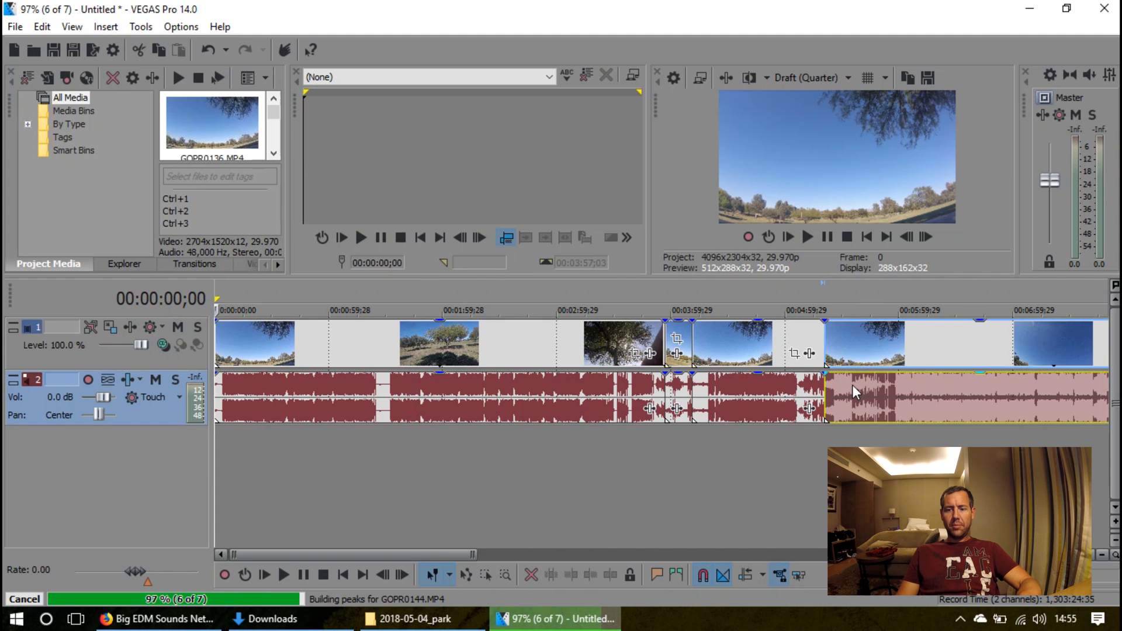
pyautogui.click(861, 379)
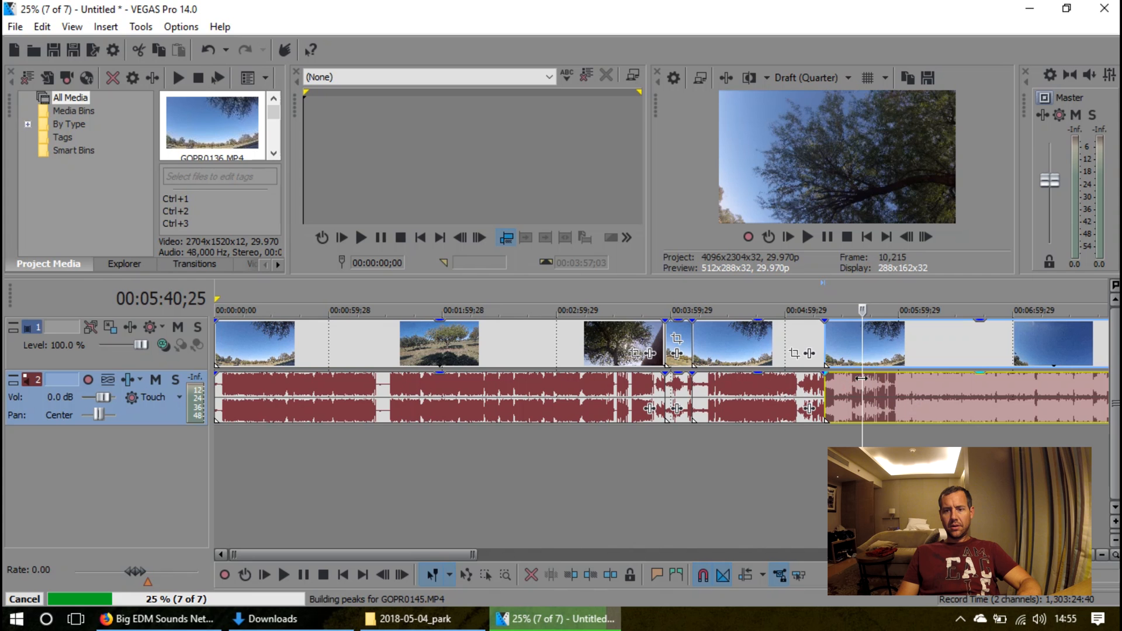
pyautogui.click(859, 385)
pyautogui.click(870, 386)
pyautogui.click(873, 383)
pyautogui.click(857, 383)
pyautogui.scroll(-5, 865, 384)
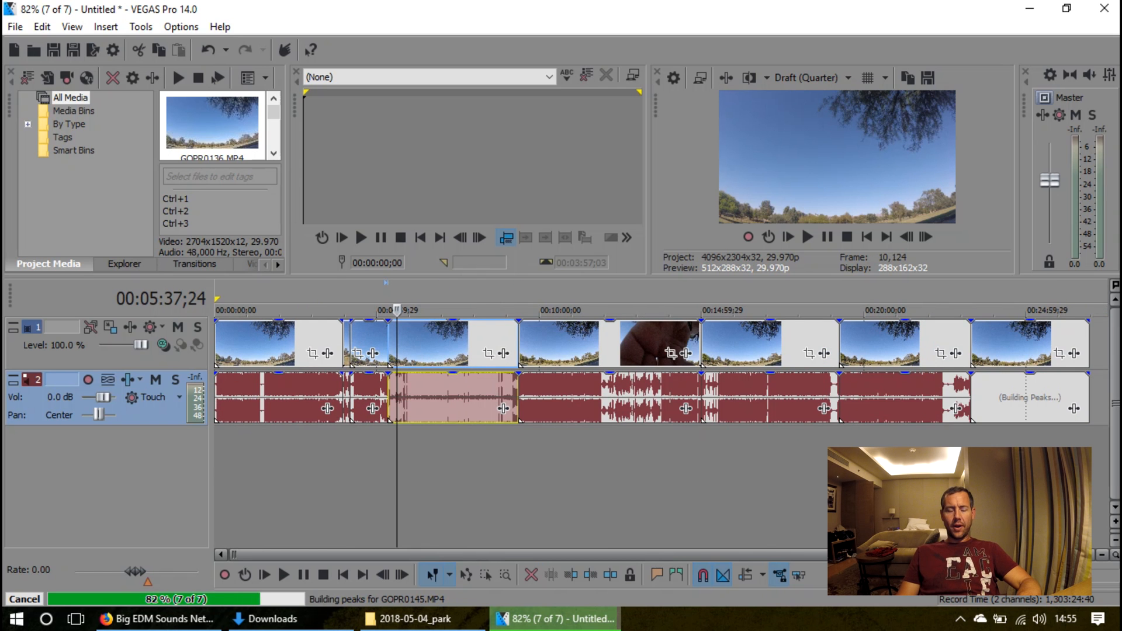
# Add the Zeds Dead MP3 from the 2018-05-04_park folder to a new audio track at the start of the timeline
pyautogui.click(409, 619)
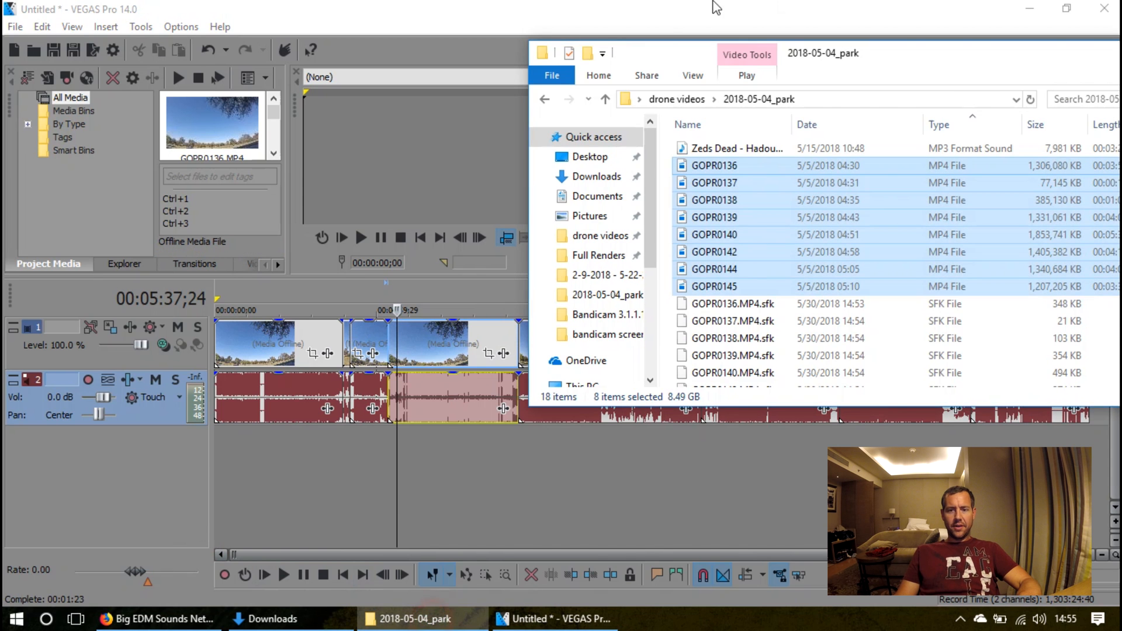
pyautogui.scroll(-2, 786, 320)
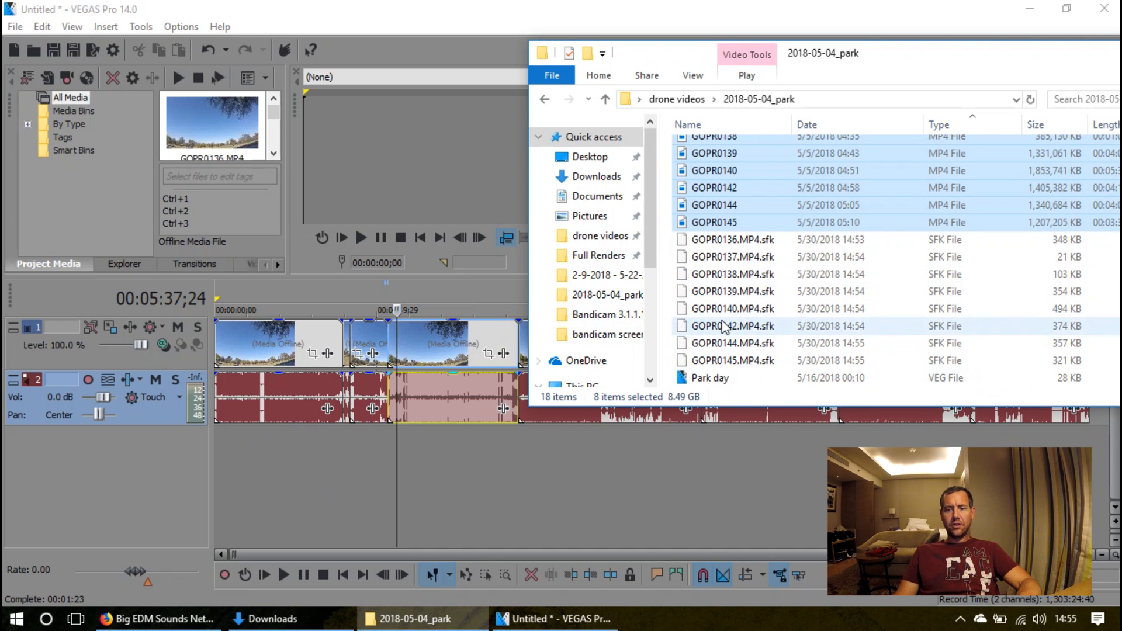
pyautogui.scroll(2, 721, 263)
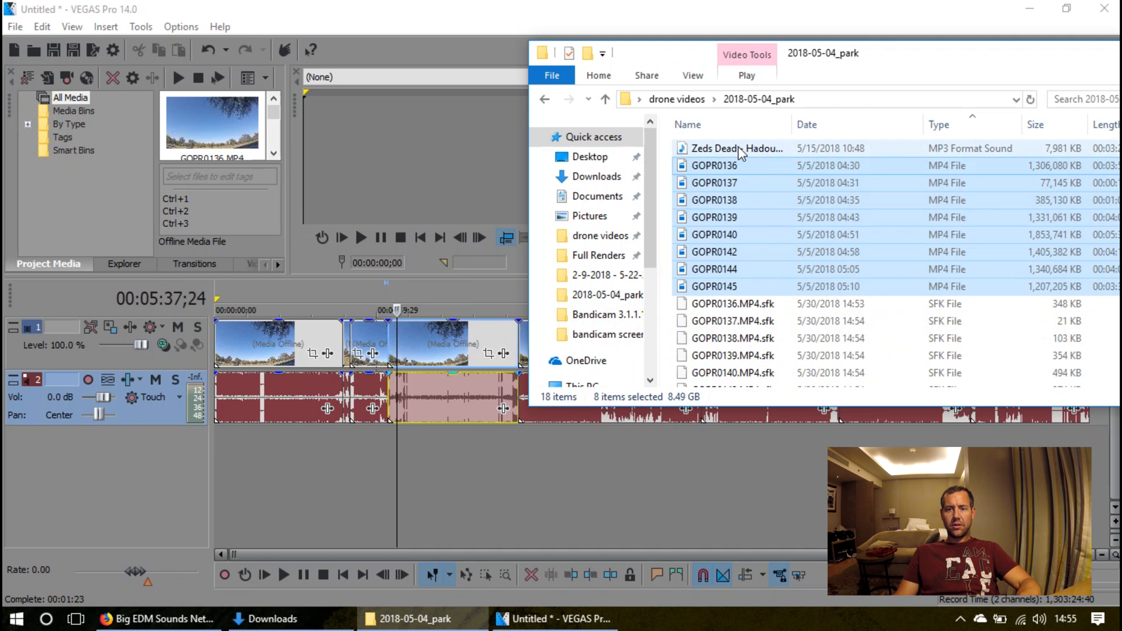
pyautogui.moveTo(742, 153); pyautogui.dragTo(220, 469)
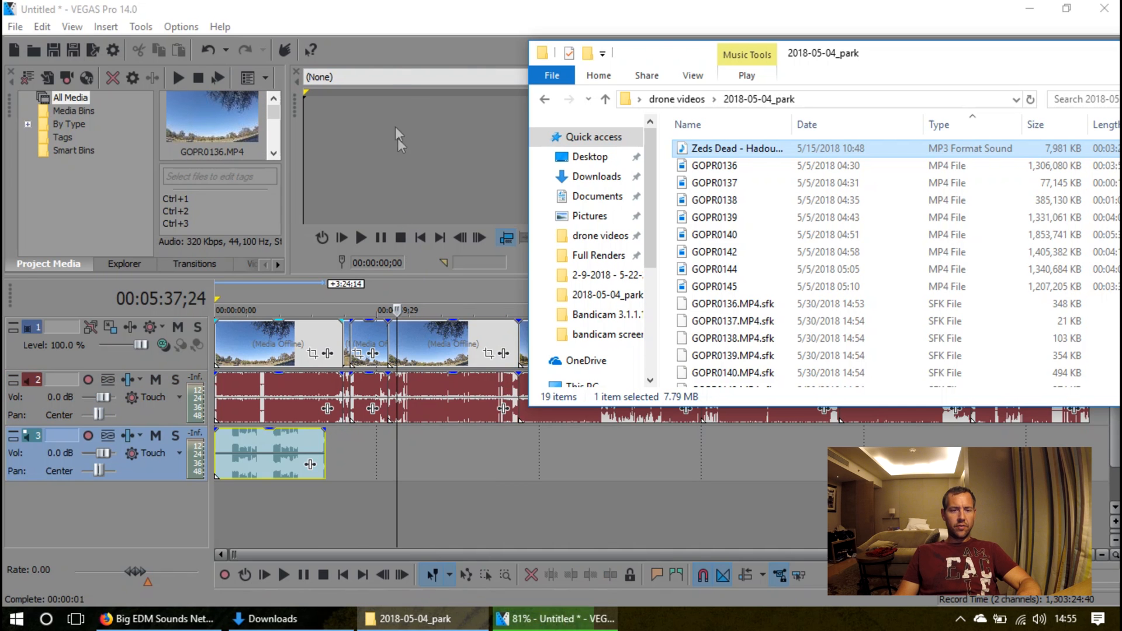
pyautogui.click(388, 152)
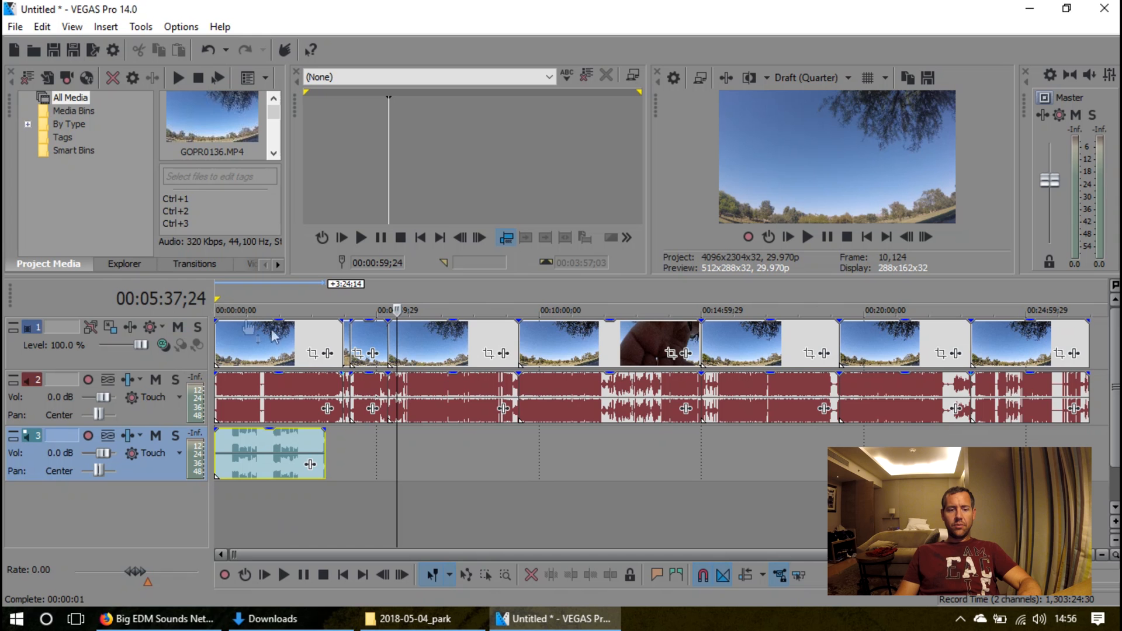
# Compare where the song ends with where the last GOPR clip ends on the timeline
pyautogui.rightClick(272, 445)
pyautogui.click(231, 489)
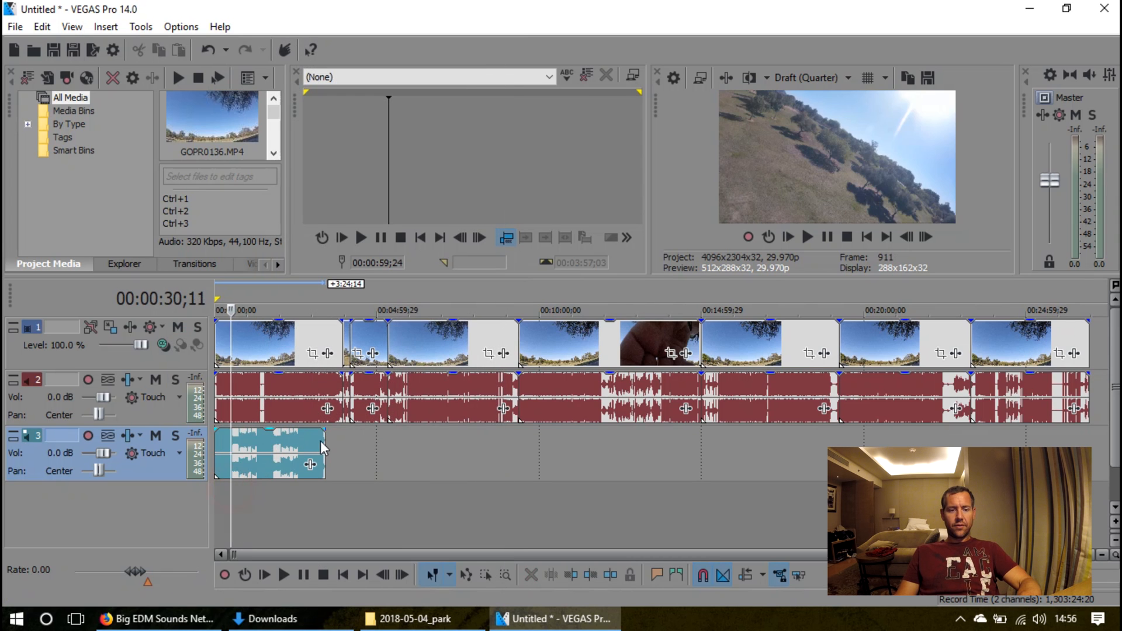
pyautogui.click(323, 443)
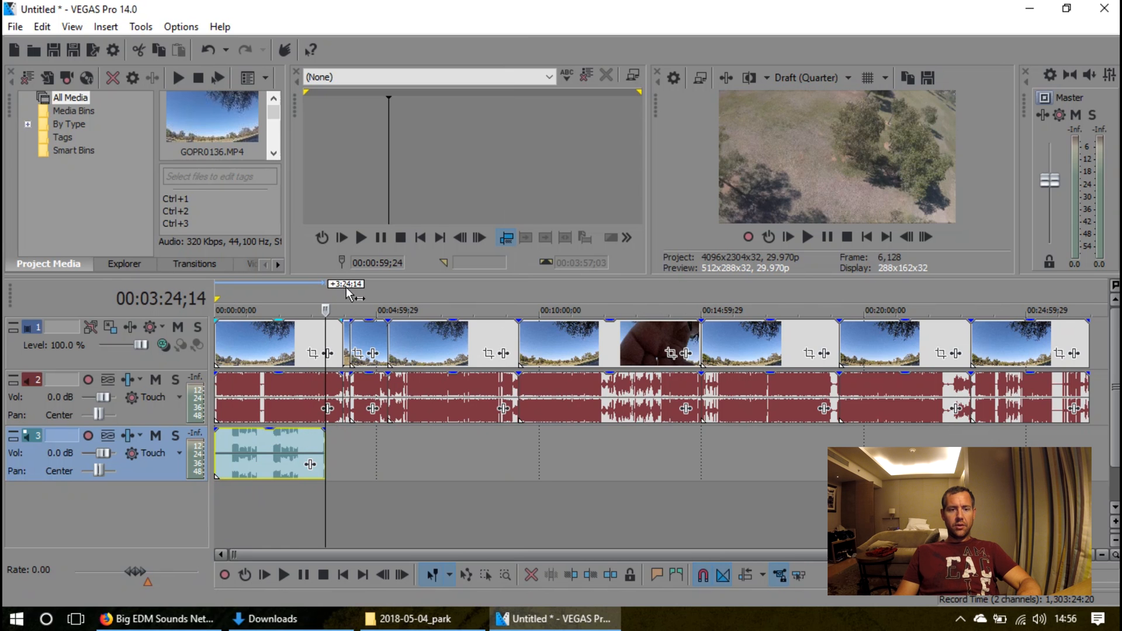
pyautogui.click(1088, 305)
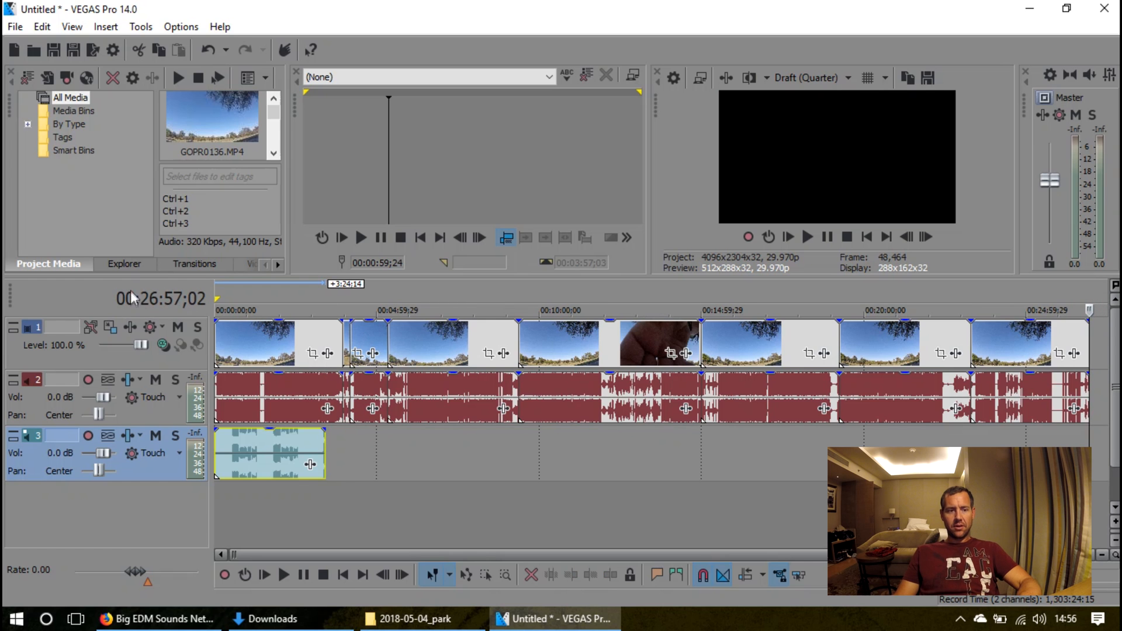
# Play the song and the clip audio together from the start of the timeline to check their combined level
pyautogui.click(216, 291)
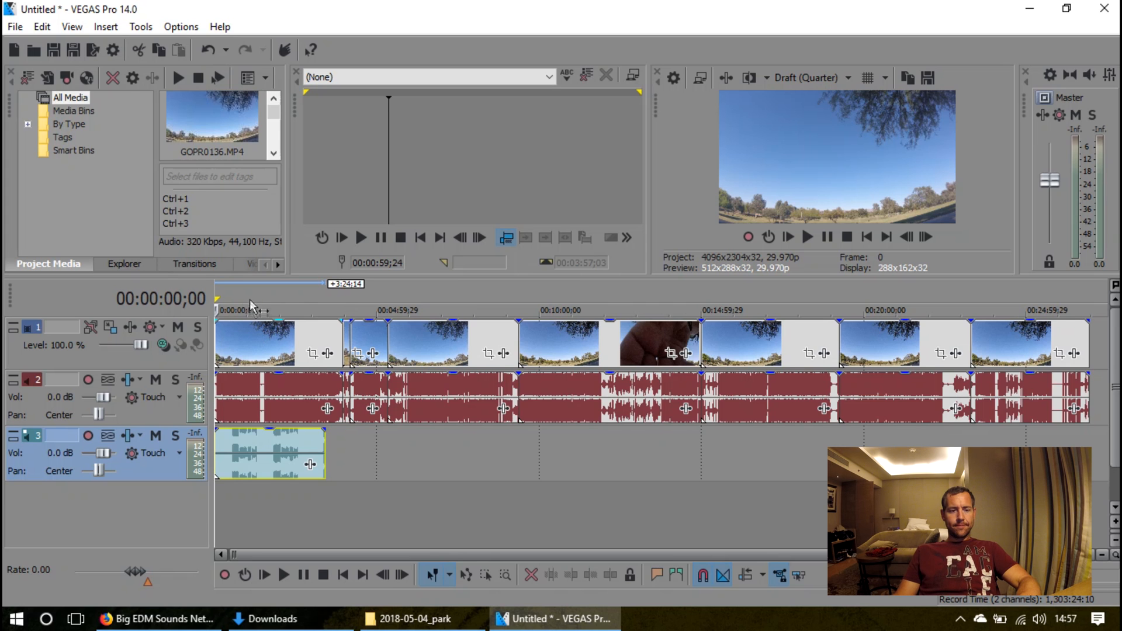
pyautogui.press('space')
pyautogui.press('space')
pyautogui.press('space')
pyautogui.press('space')
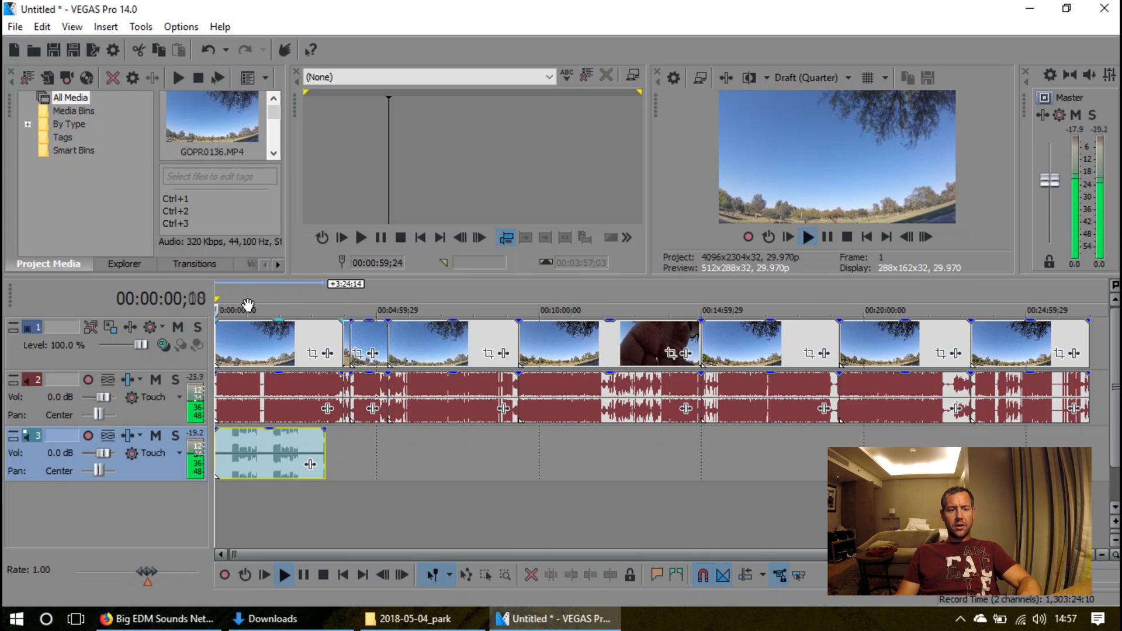
pyautogui.press('space')
pyautogui.press('space')
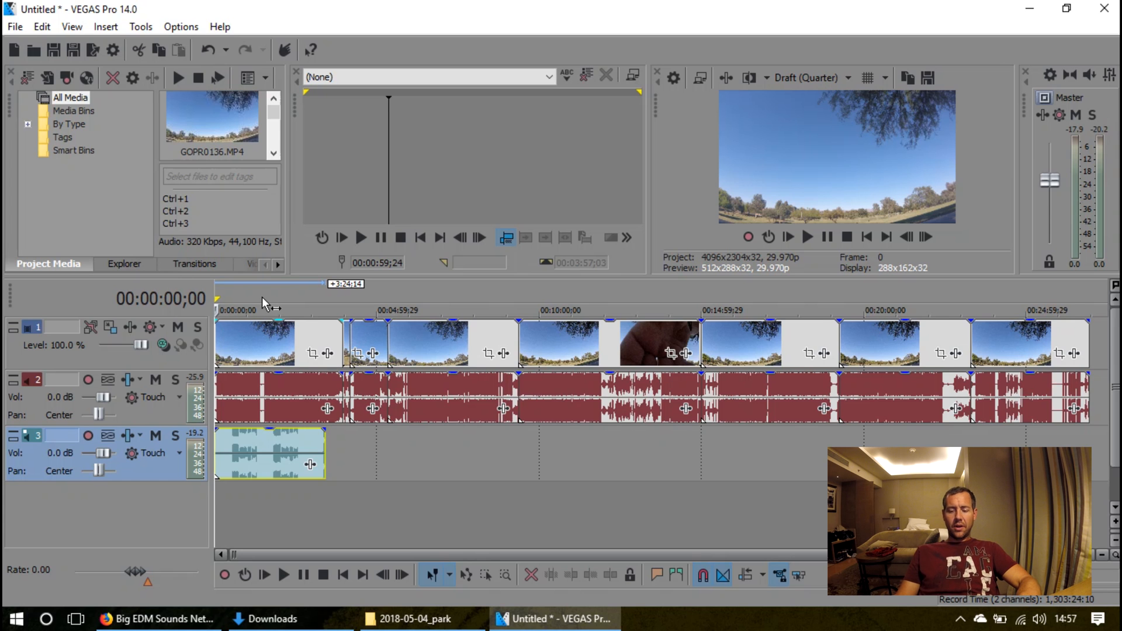
pyautogui.press('space')
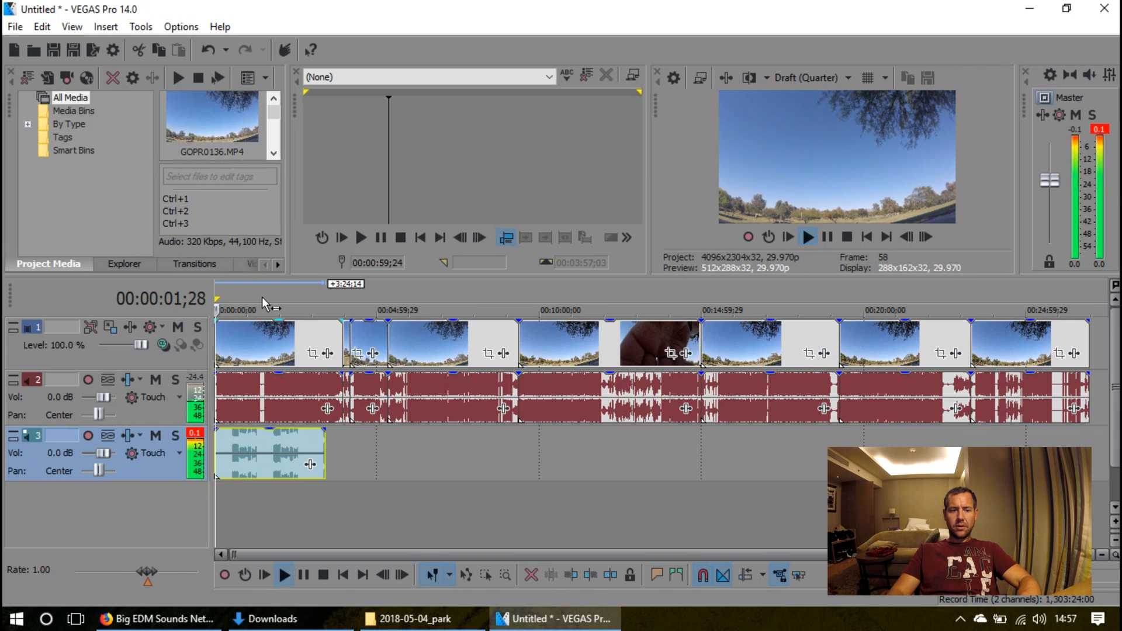
pyautogui.press('space')
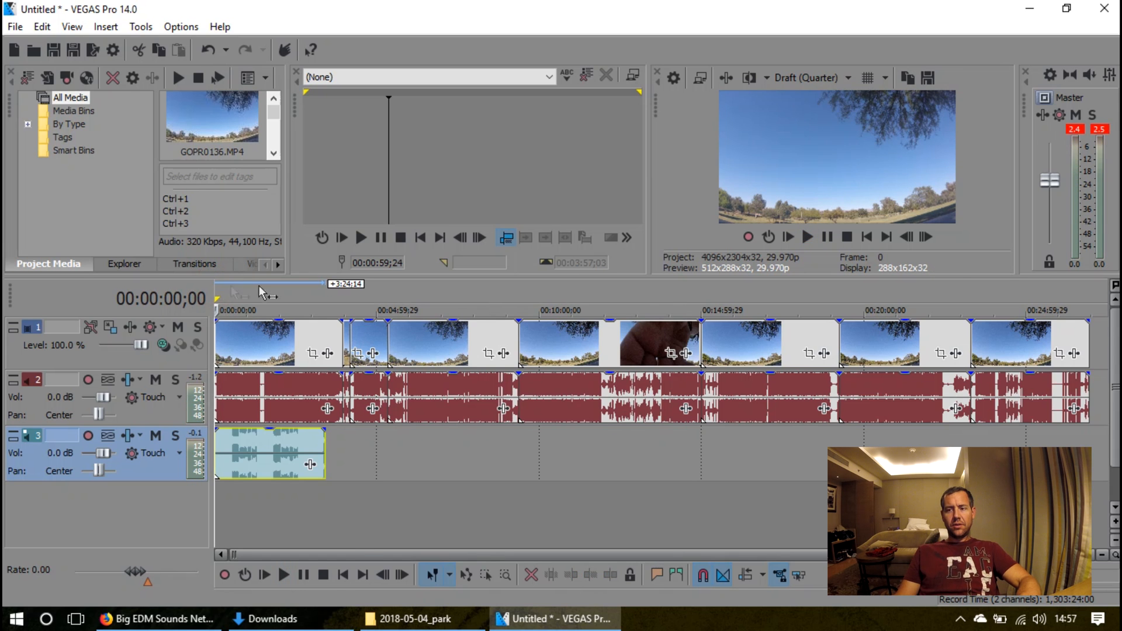
# Mute the music track and play the GOPR clip audio alone from the start
pyautogui.click(156, 436)
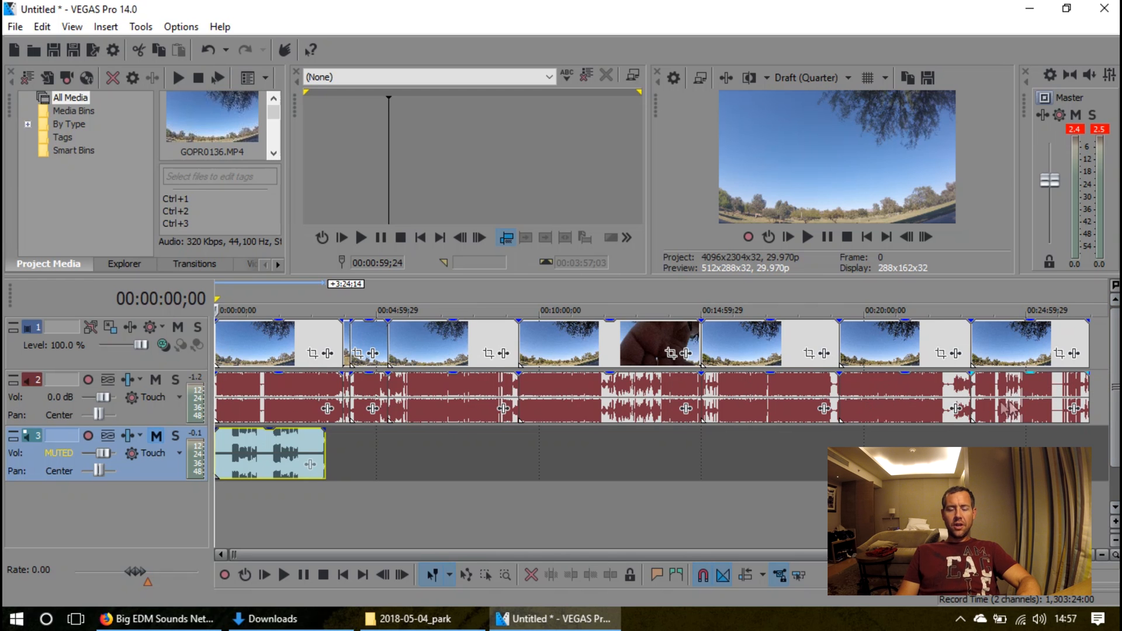
pyautogui.press('space')
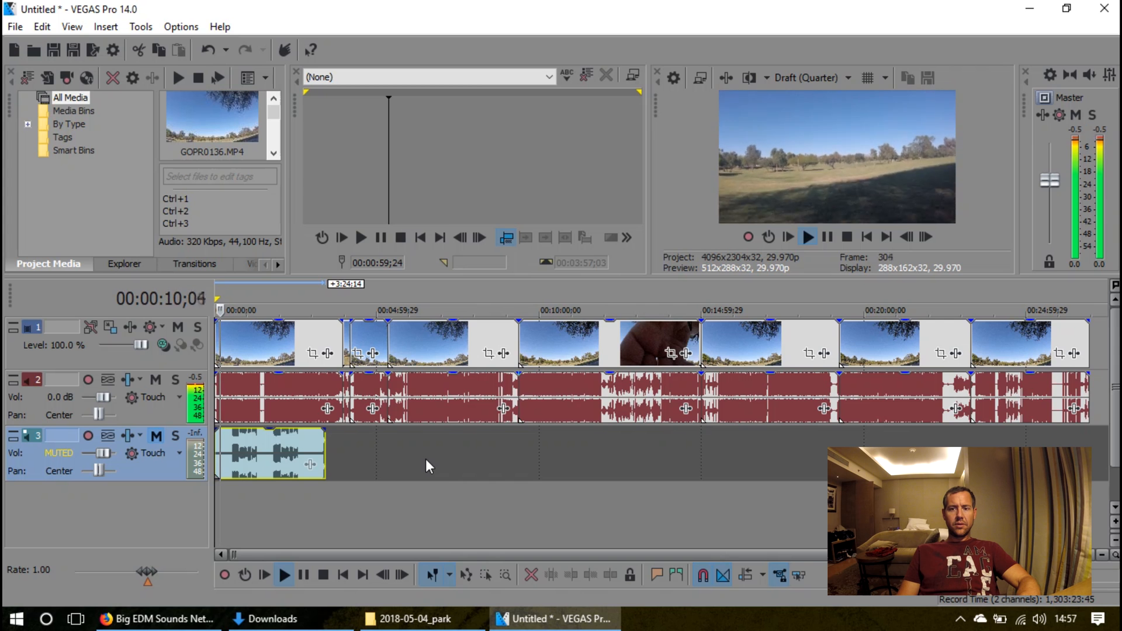
pyautogui.press('space')
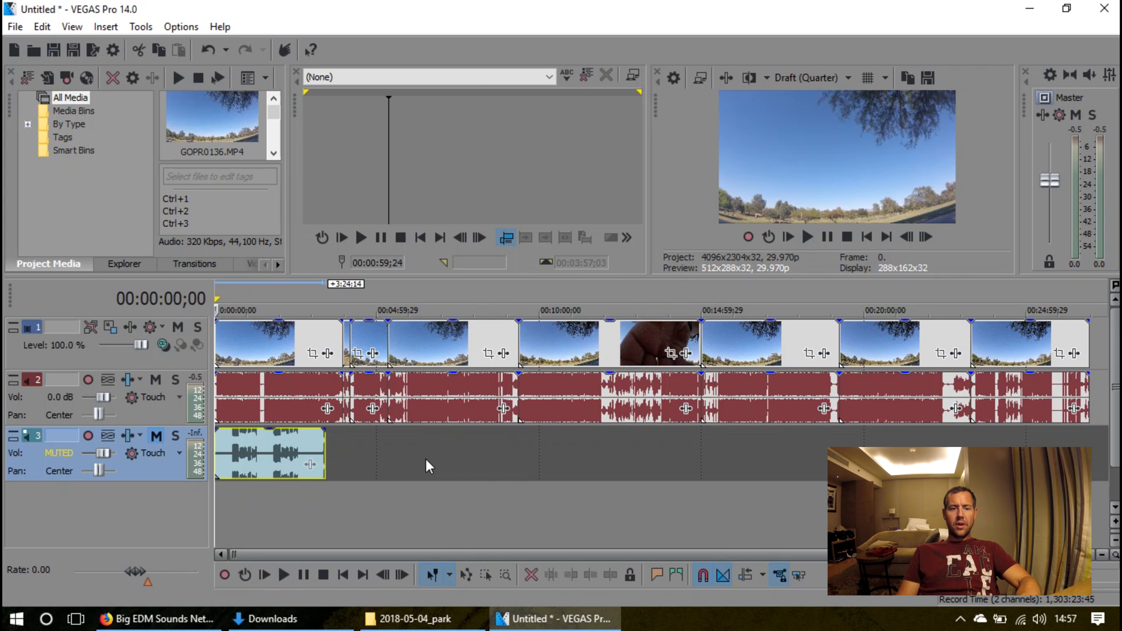
# Set the clip audio track's volume to -29 dB and play the first clip near its start to check the level
pyautogui.doubleClick(54, 396)
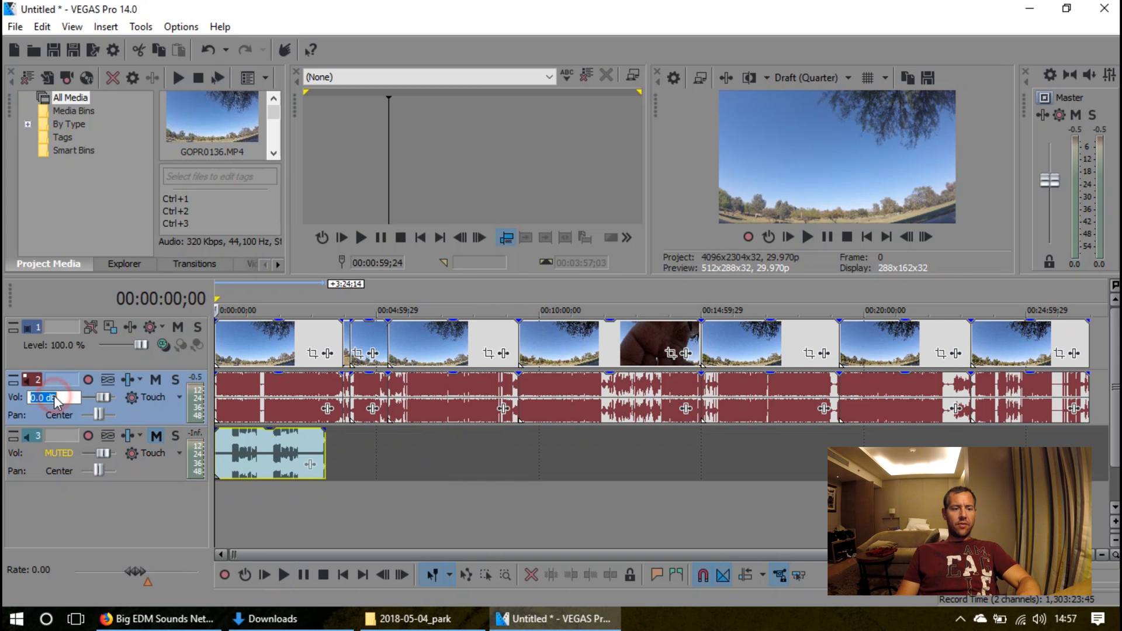
pyautogui.write('-29')
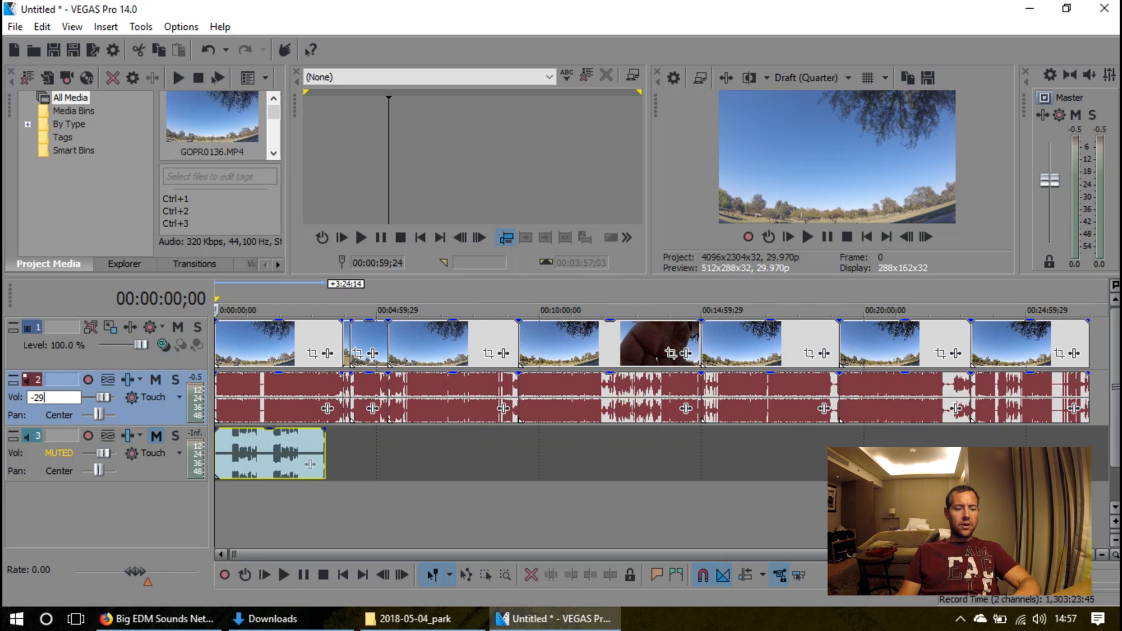
pyautogui.press('Return')
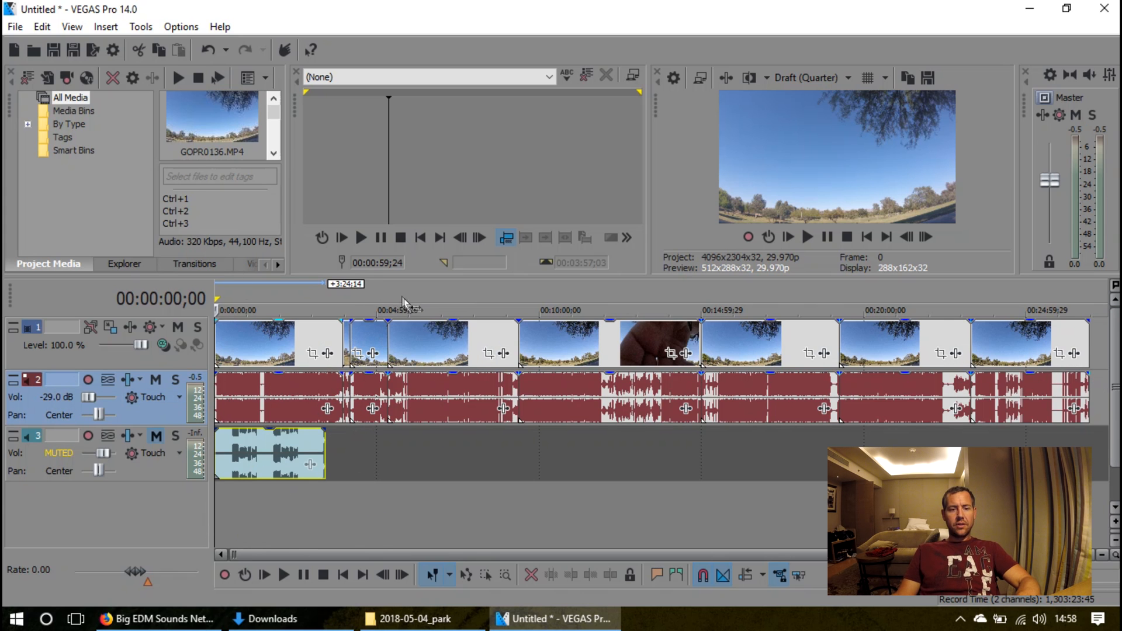
pyautogui.click(225, 299)
pyautogui.press('space')
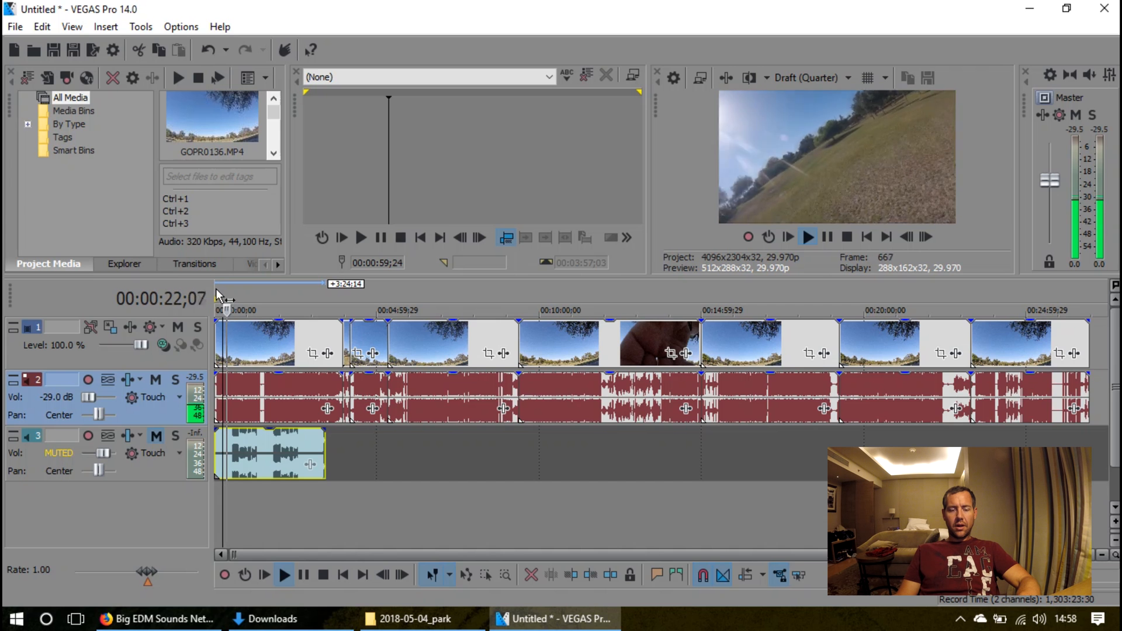
pyautogui.click(216, 291)
pyautogui.click(223, 295)
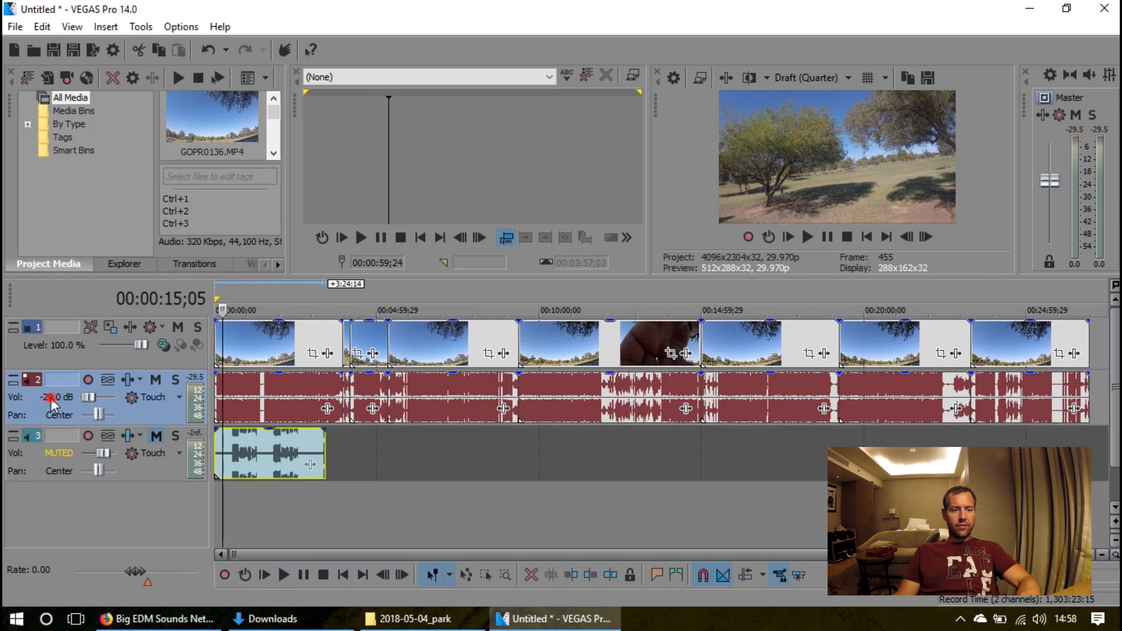
# Reset the clip audio track's volume to 0 dB, unmute the music track and play both together
pyautogui.write('0')
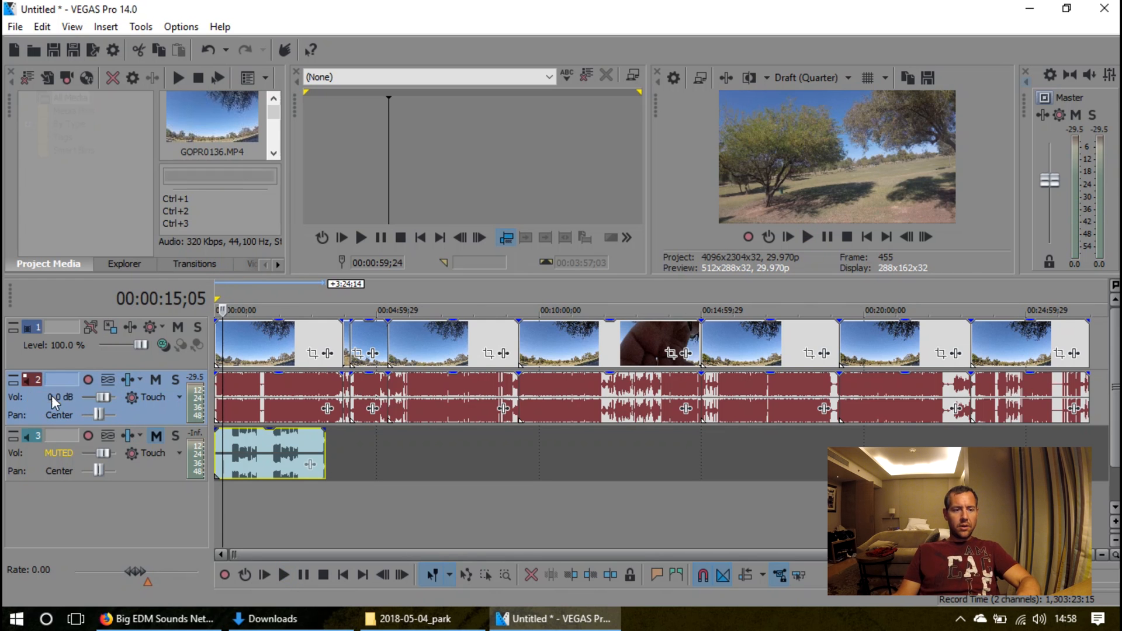
pyautogui.click(155, 434)
pyautogui.press('space')
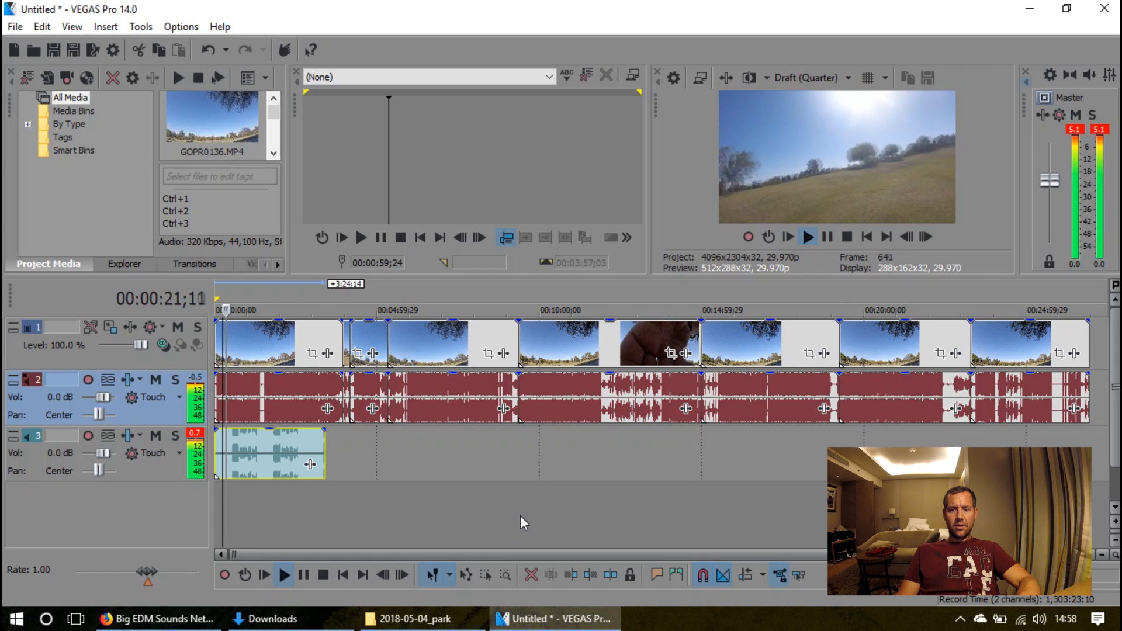
pyautogui.press('space')
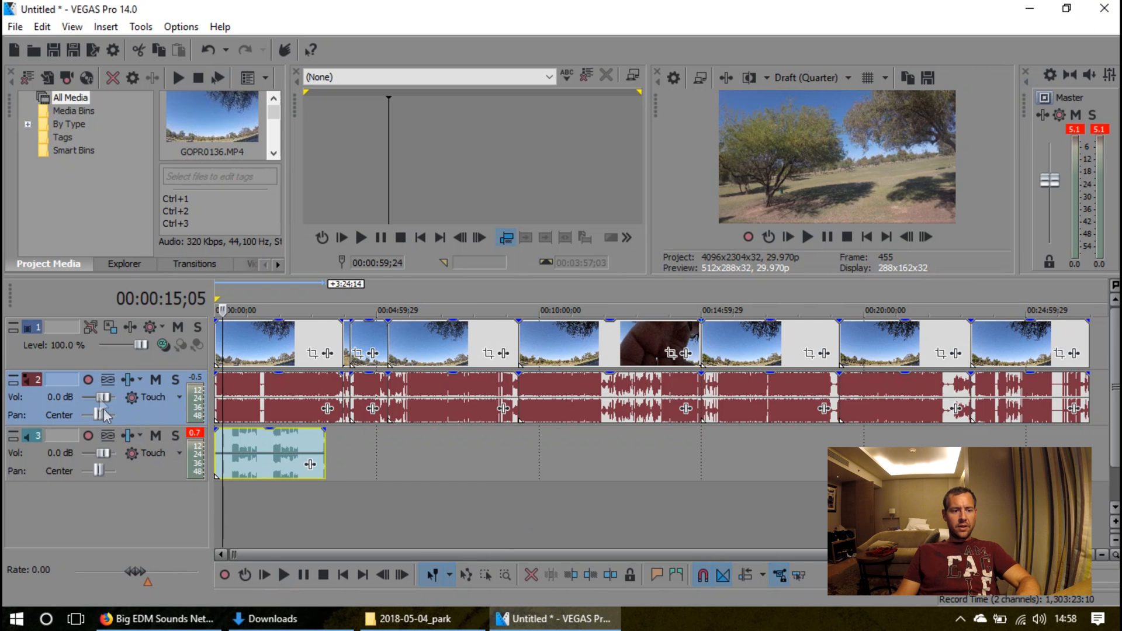
# Set the volume of the GOPR clips' audio track to -29 dB
pyautogui.write('-')
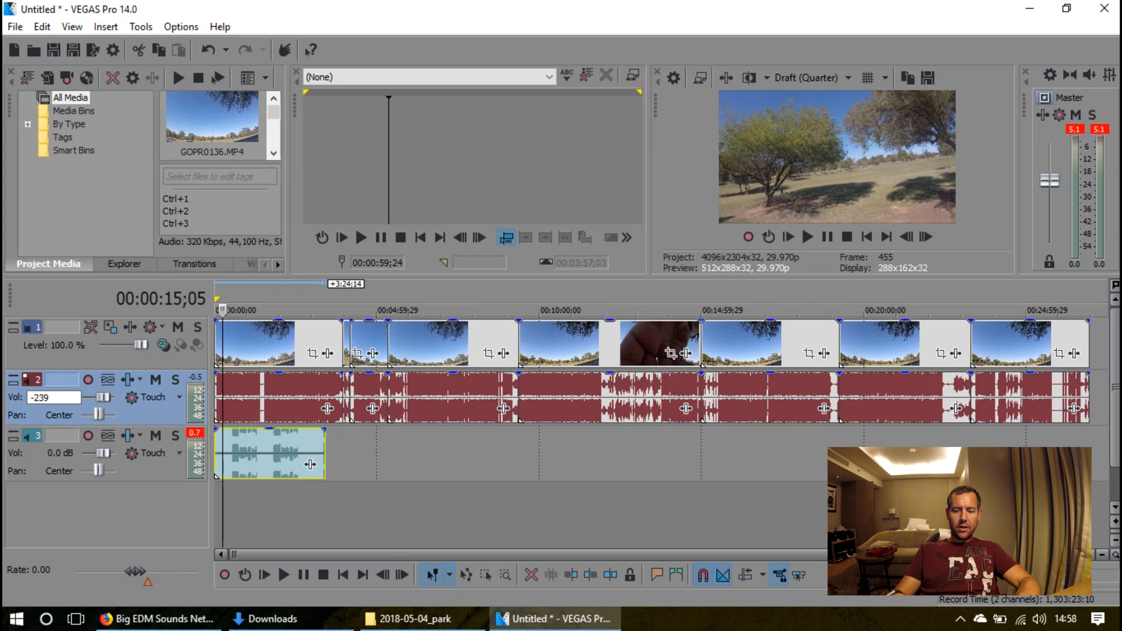
pyautogui.write('29')
pyautogui.press('Return')
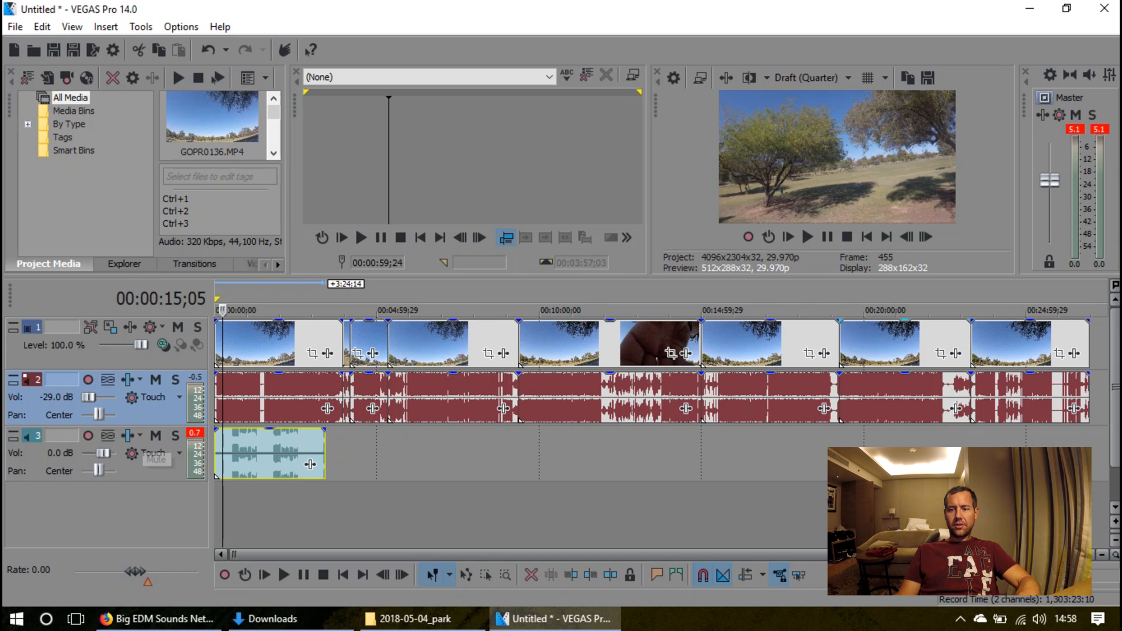
# Set the music track's volume to -1.3 dB and play the mix to check the master output level
pyautogui.click(223, 442)
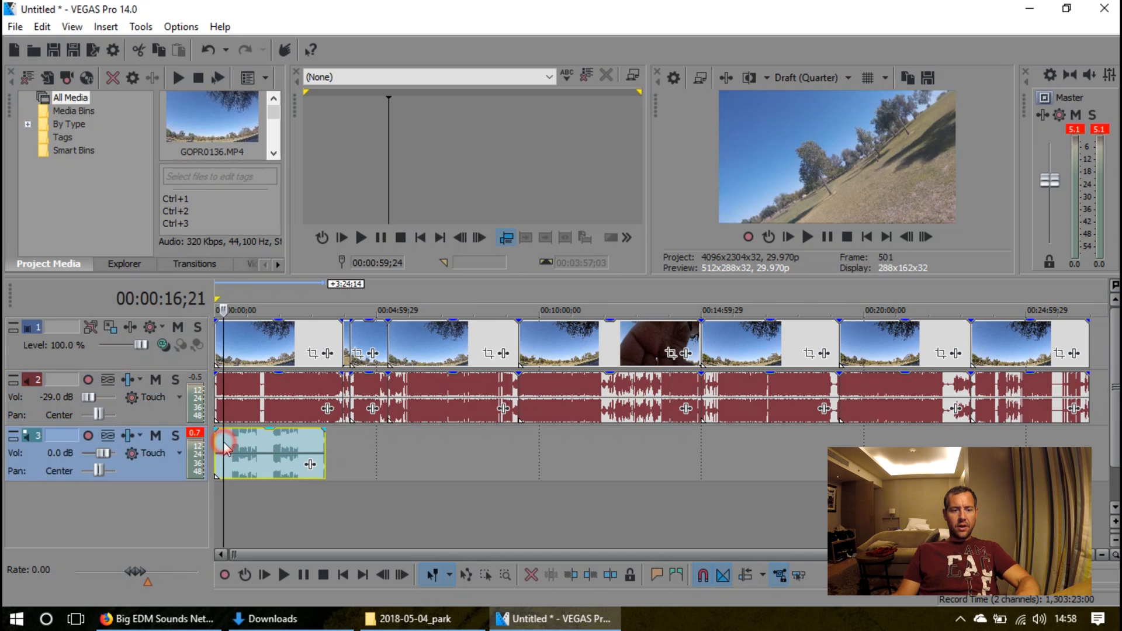
pyautogui.doubleClick(55, 451)
pyautogui.write('-1')
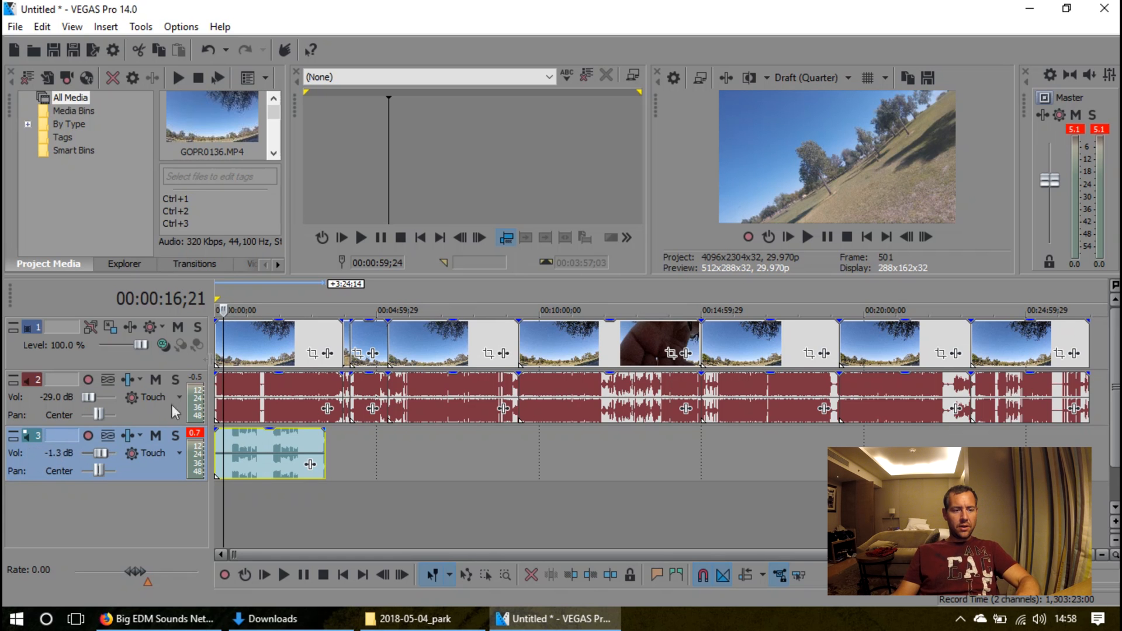
pyautogui.press('space')
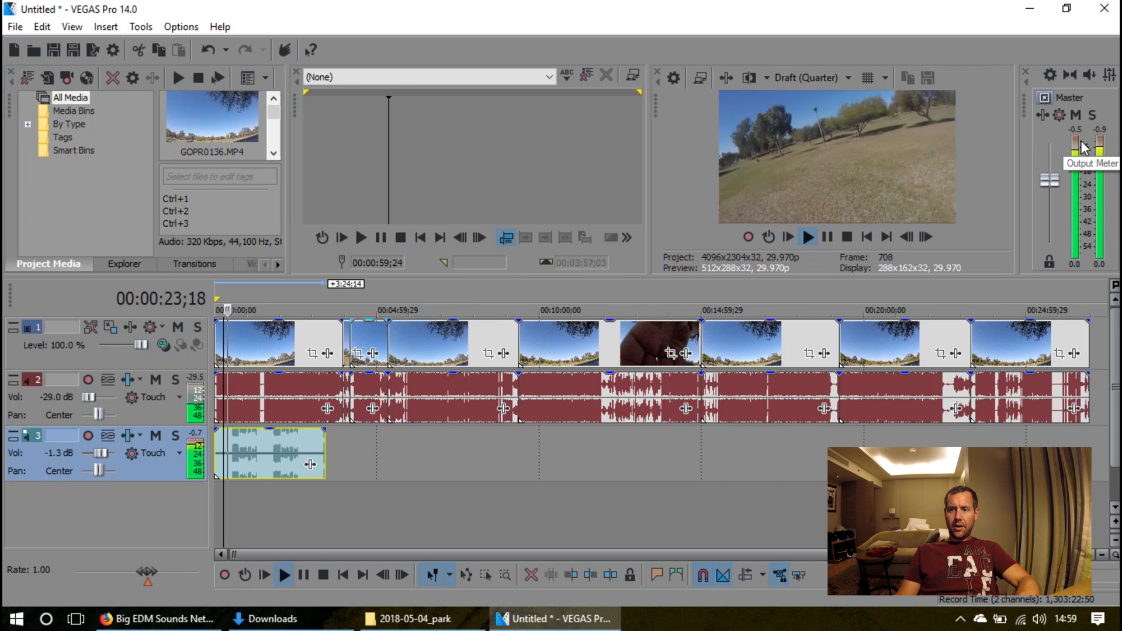
# Set the music track's volume to -1.5 dB and replay the mix from near the start of the timeline
pyautogui.doubleClick(60, 453)
pyautogui.click(47, 453)
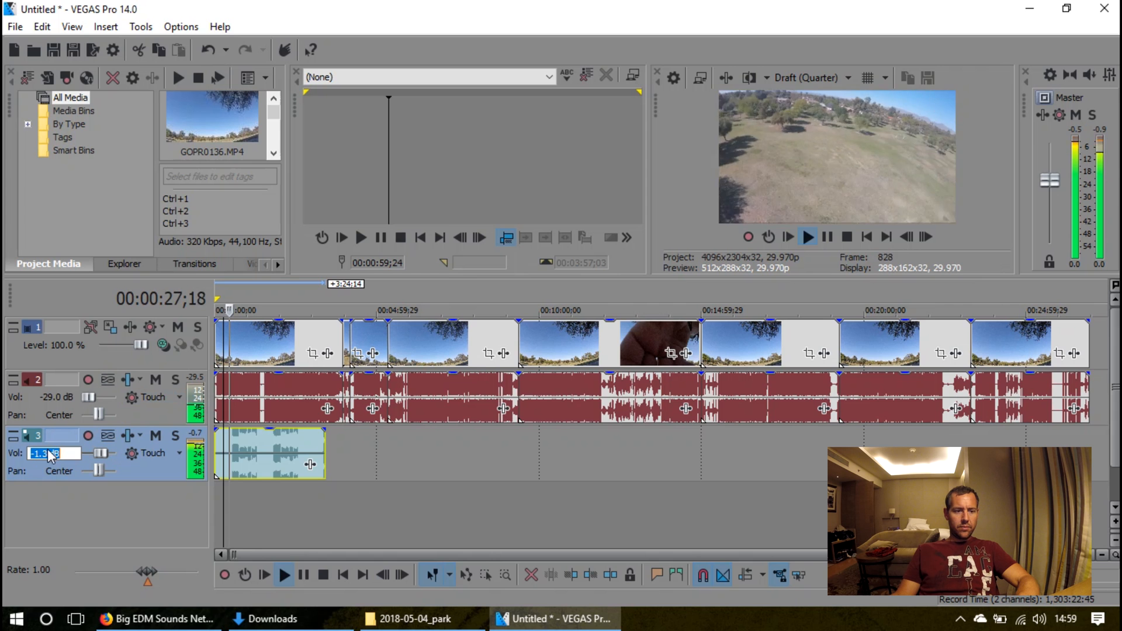
pyautogui.press('BackSpace')
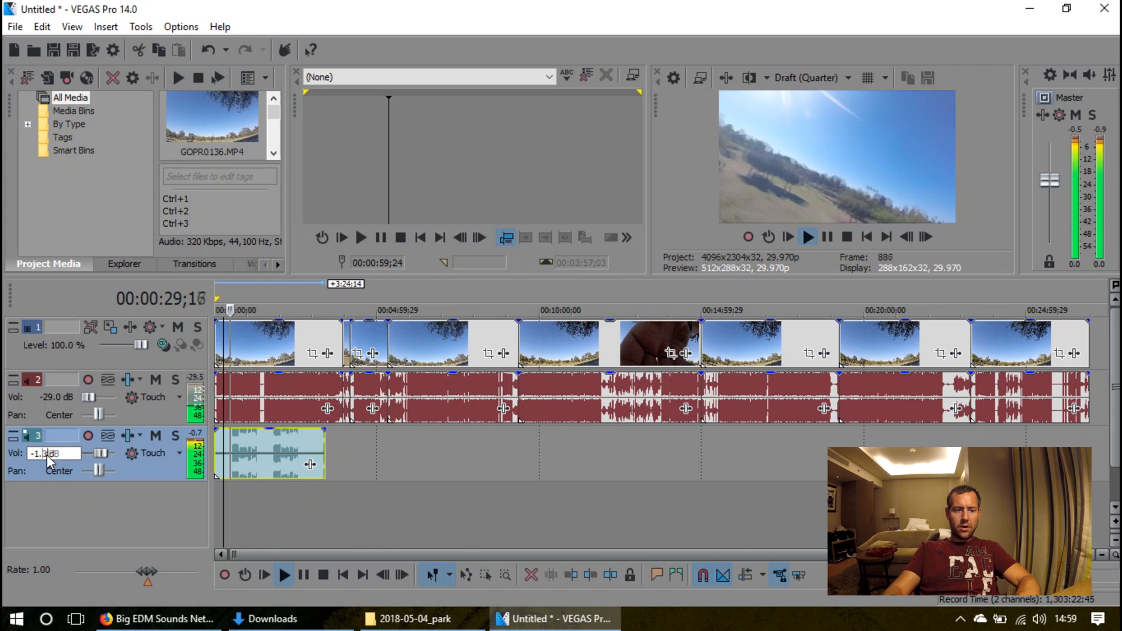
pyautogui.write('5')
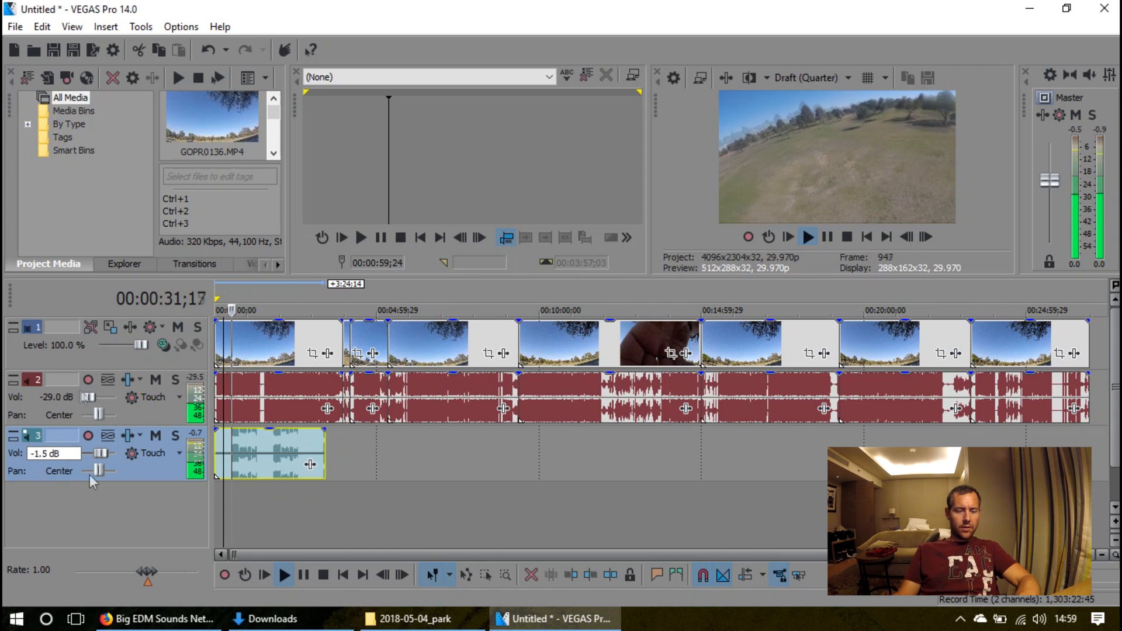
pyautogui.press('Return')
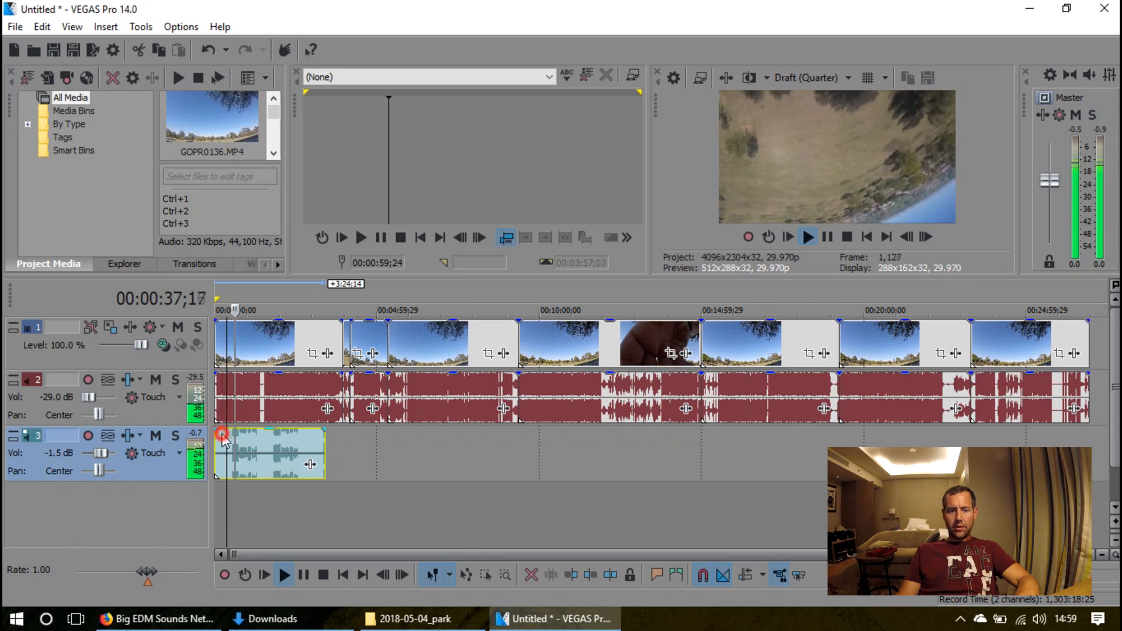
pyautogui.click(222, 296)
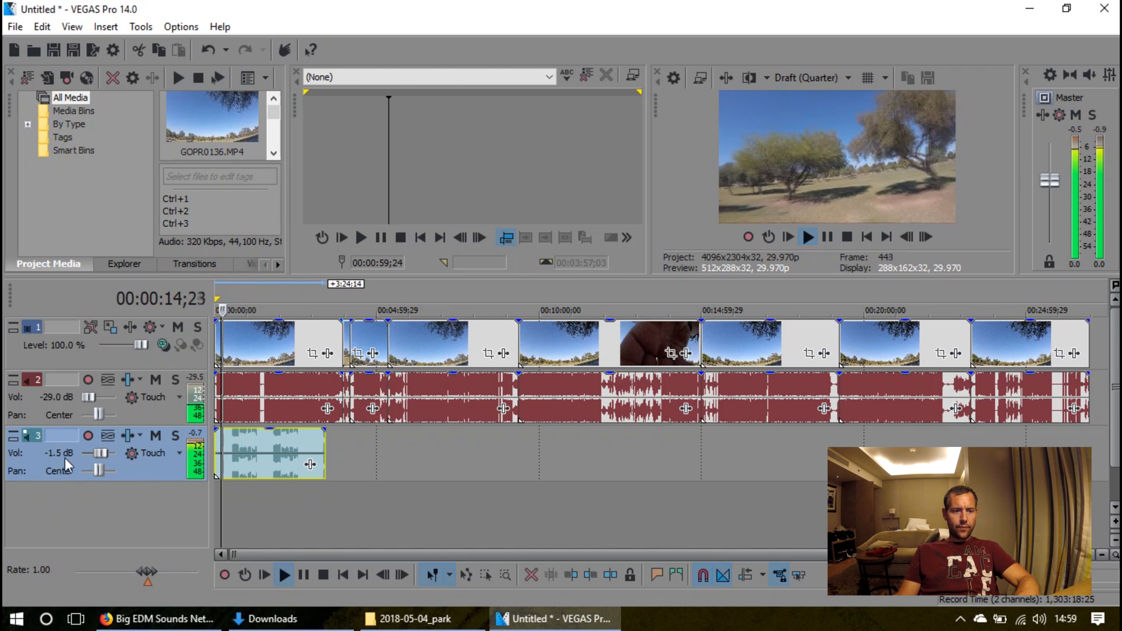
# Set the music track's volume to -1.8 dB and pause playback after checking the mix
pyautogui.doubleClick(49, 455)
pyautogui.press('Return')
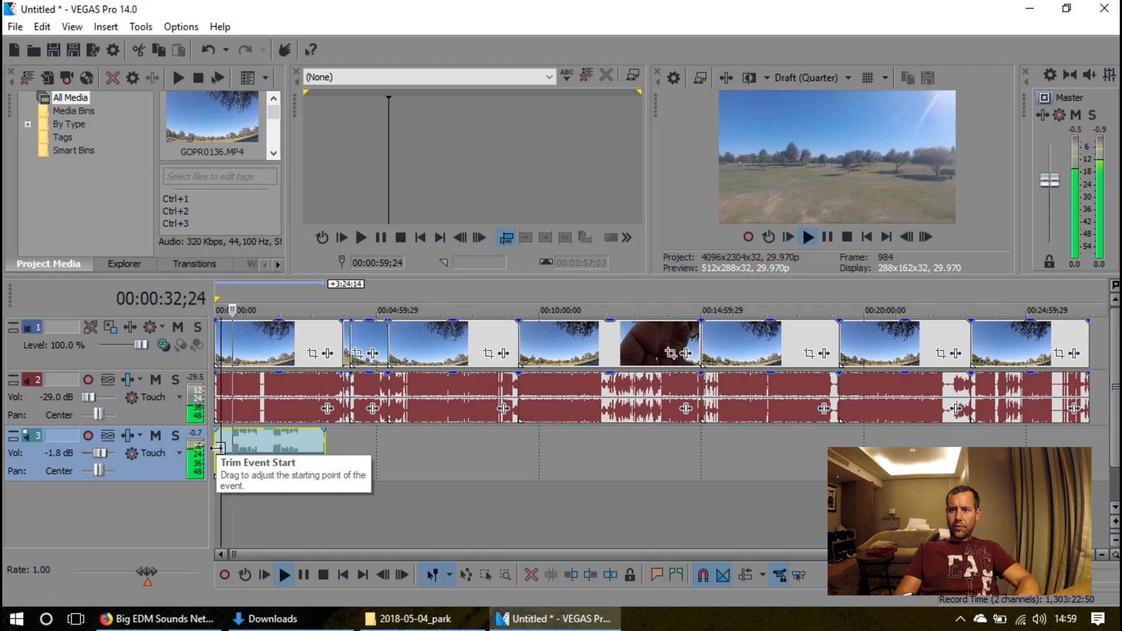
pyautogui.press('Return')
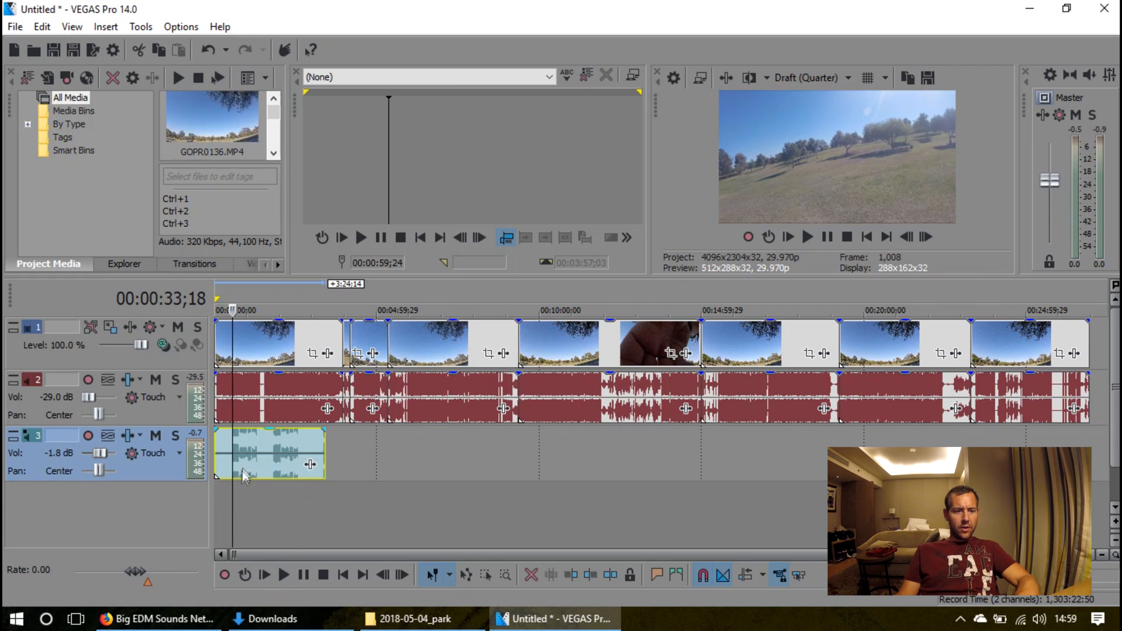